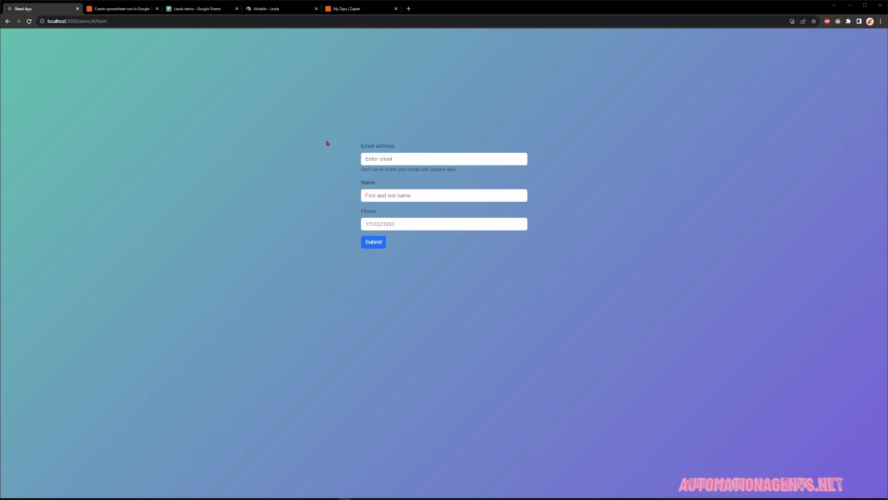
# Submit a test lead named 'Valid Test' with a valid Gmail address and phone number.
pyautogui.click(387, 156)
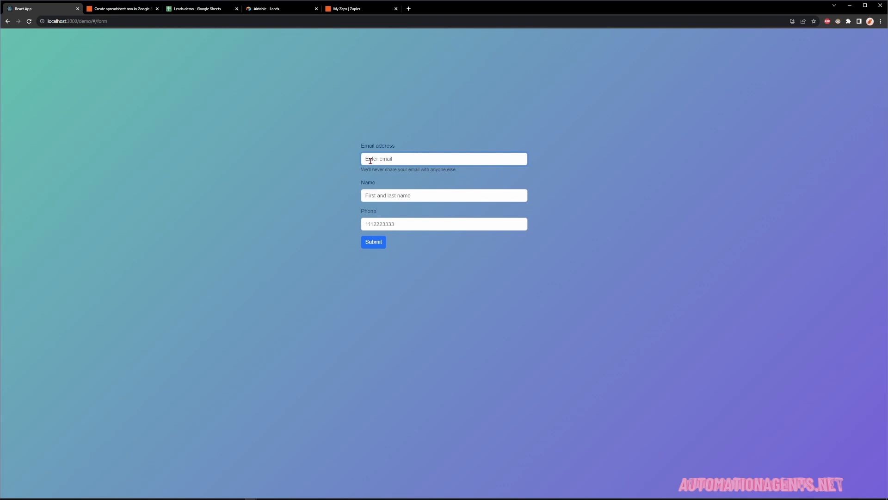
pyautogui.write('Tes')
pyautogui.write('tInva')
pyautogui.press('BackSpace')
pyautogui.press('BackSpace')
pyautogui.press('BackSpace')
pyautogui.press('BackSpace')
pyautogui.press('BackSpace')
pyautogui.press('BackSpace')
pyautogui.press('Tab')
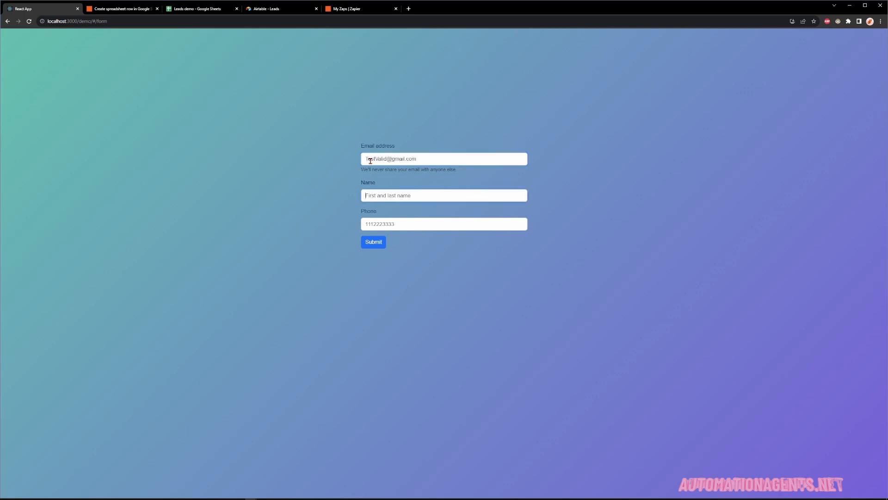
pyautogui.write('Valid Test')
pyautogui.press('Tab')
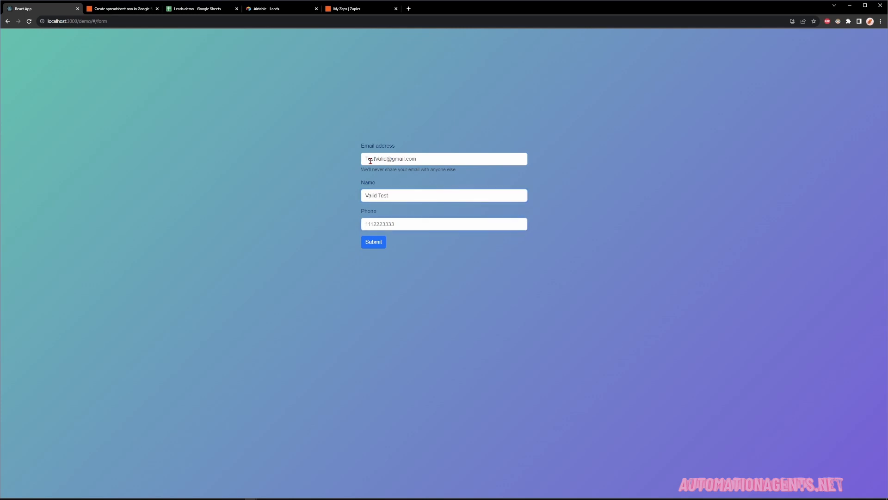
pyautogui.write('1231231234')
pyautogui.click(376, 242)
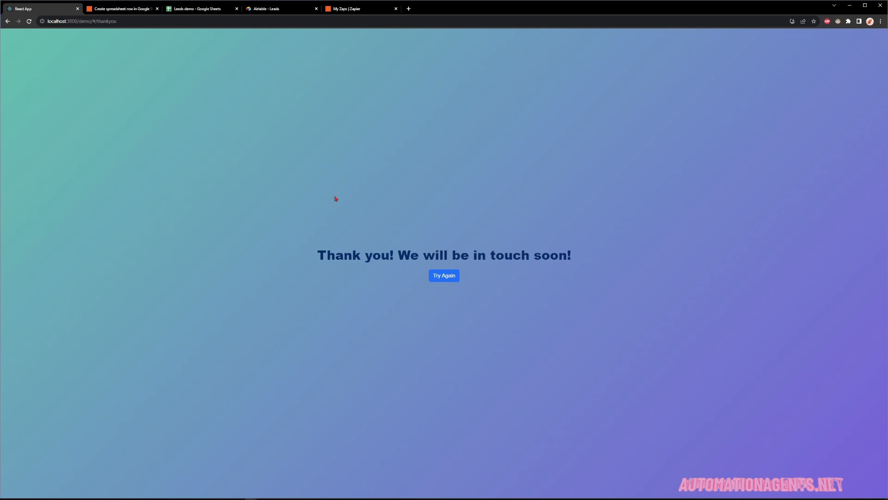
# Check the new lead record and its Organization value in the Airtable Leads table.
pyautogui.click(293, 10)
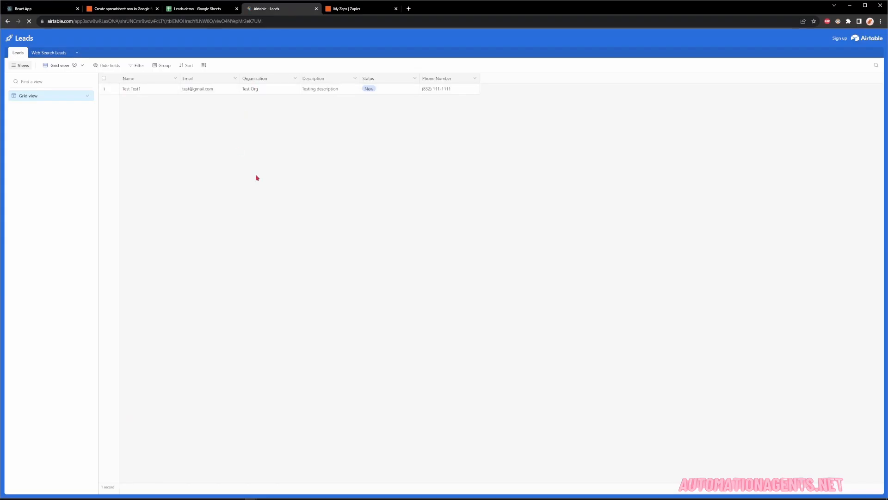
pyautogui.click(142, 105)
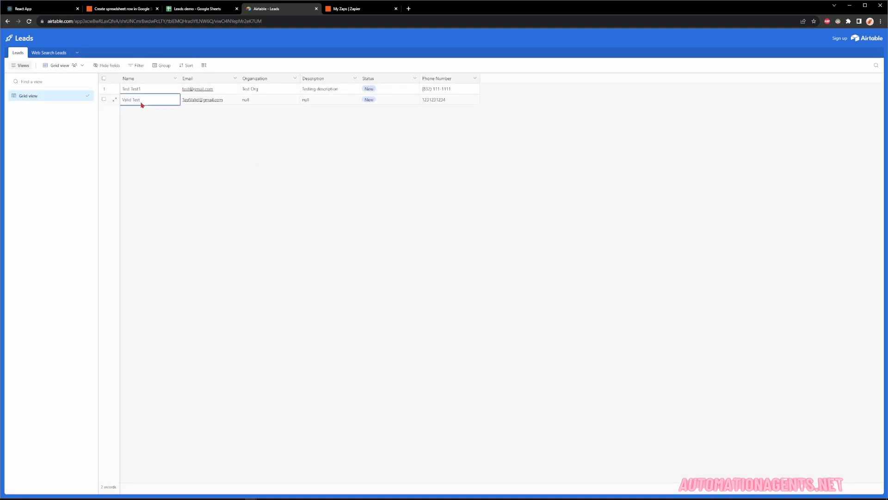
pyautogui.click(250, 104)
pyautogui.click(309, 124)
pyautogui.click(43, 12)
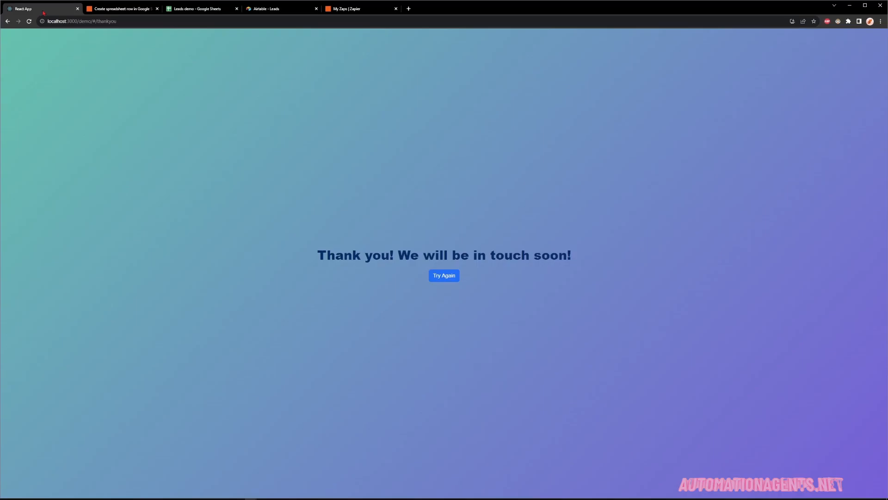
# Start another lead with malformed email 'edklajsdfgmail.co', name 'Invalid Test' and a long phone number.
pyautogui.click(452, 277)
pyautogui.click(396, 163)
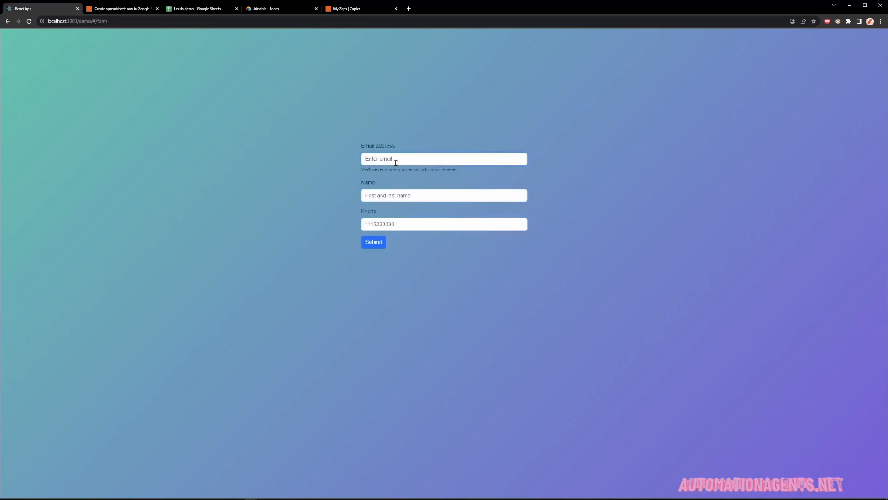
pyautogui.write('edklajsdfgmail.com')
pyautogui.press('Tab')
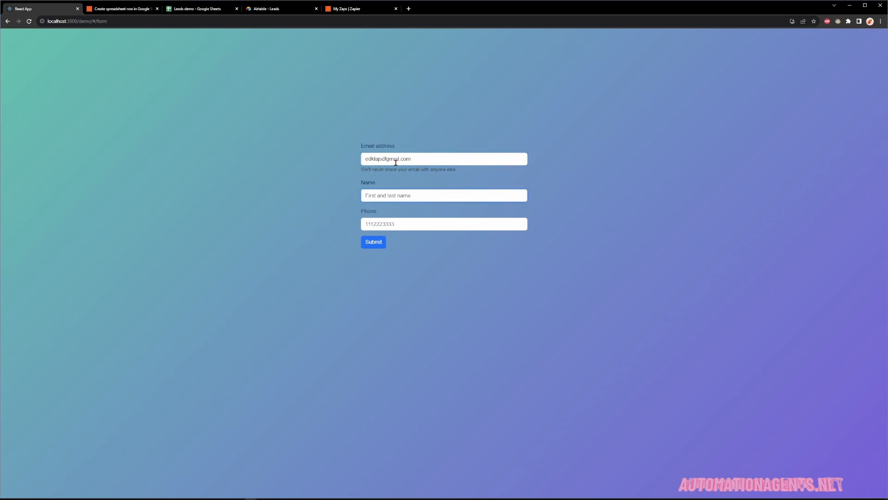
pyautogui.write('Invalid Test')
pyautogui.press('Tab')
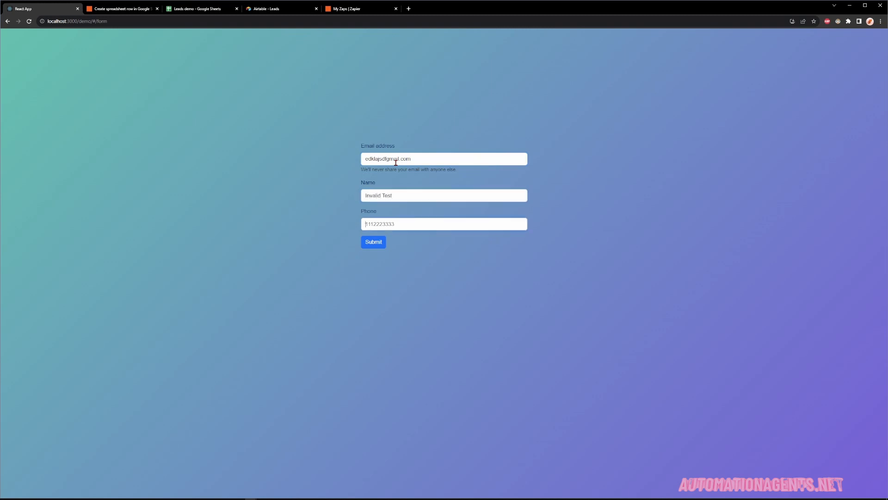
pyautogui.write('1239081233123')
# Shorten the phone number, submit the lead, and view its new row in the Leads demo sheet.
pyautogui.doubleClick(389, 223)
pyautogui.write('12312')
pyautogui.click(379, 246)
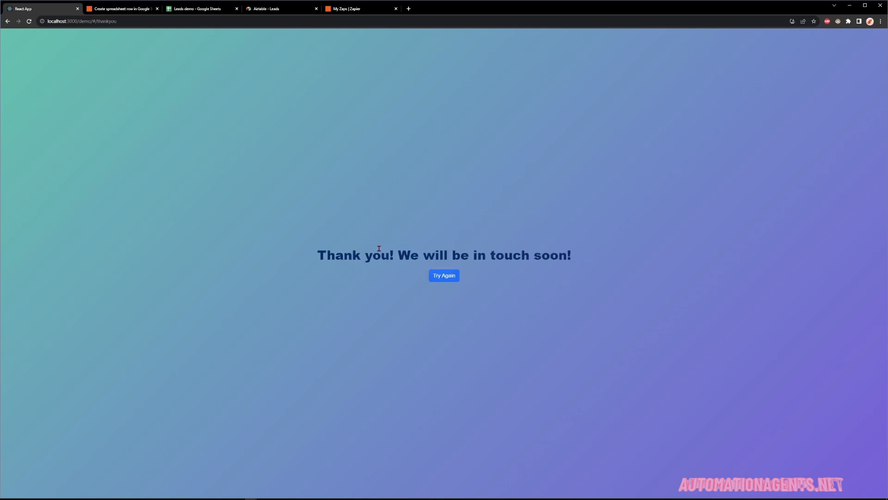
pyautogui.click(195, 11)
pyautogui.click(85, 131)
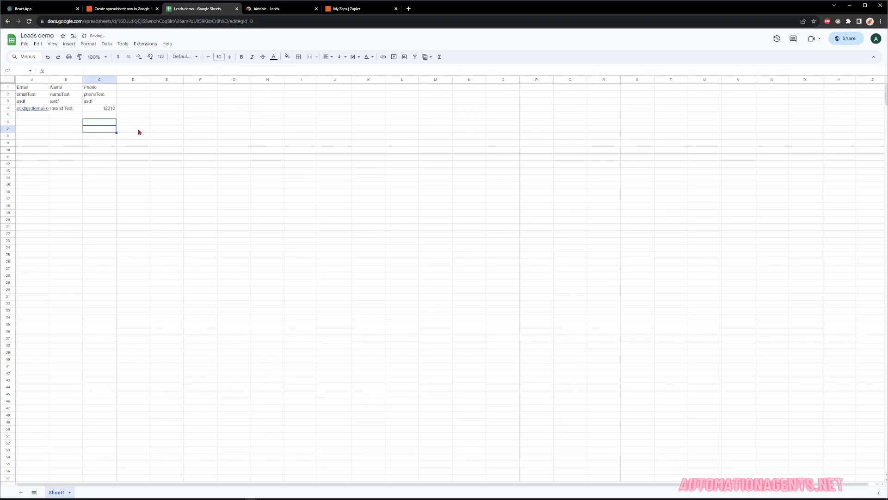
# Autofit columns A and B of the Leads demo sheet to the email and name text.
pyautogui.doubleClick(49, 80)
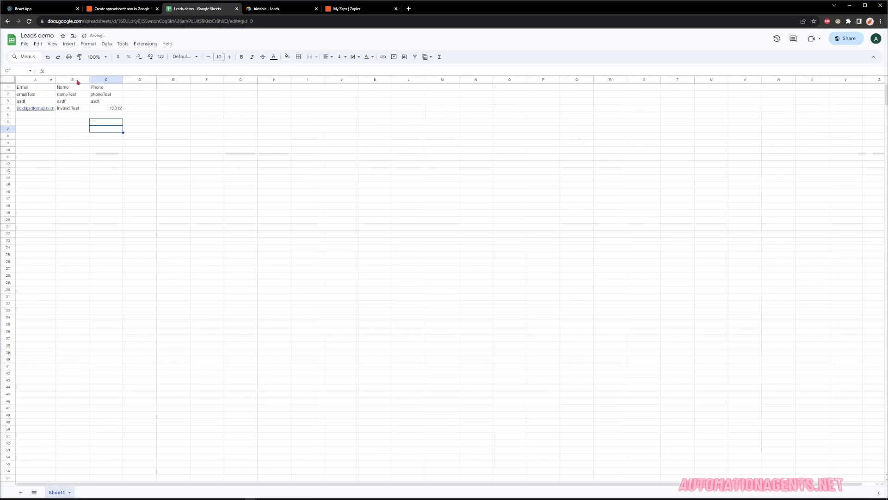
pyautogui.doubleClick(90, 79)
pyautogui.click(105, 144)
pyautogui.click(58, 131)
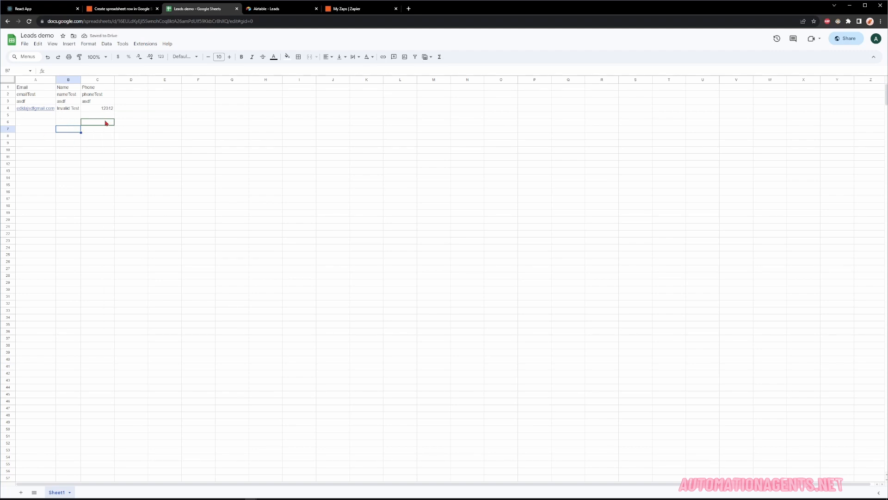
pyautogui.click(95, 129)
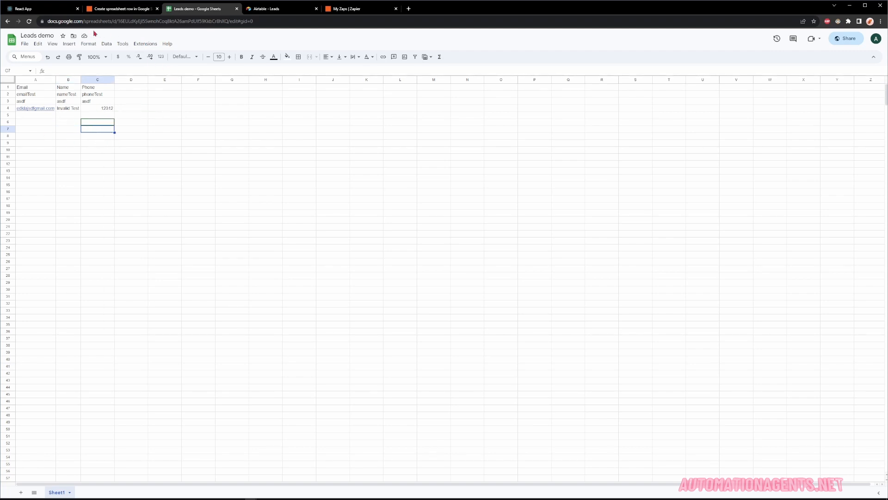
pyautogui.click(128, 10)
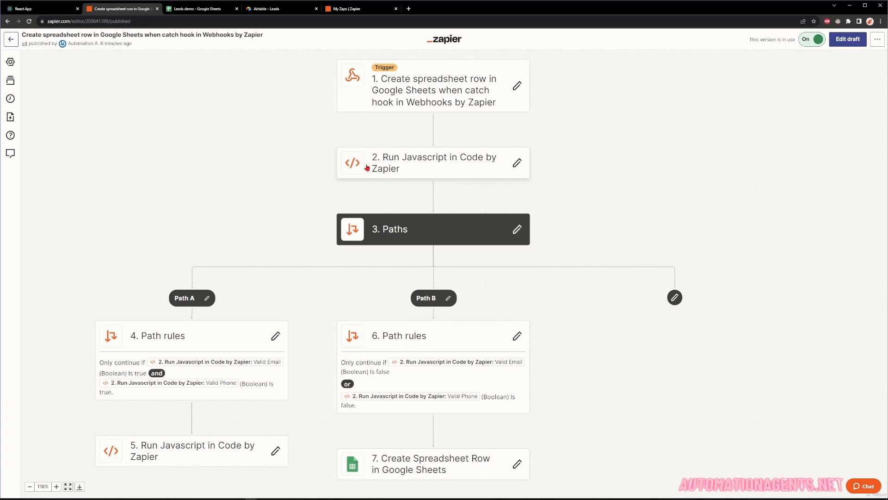
# Inspect the published Zap's trigger step details, then go to the My Zaps list.
pyautogui.click(430, 95)
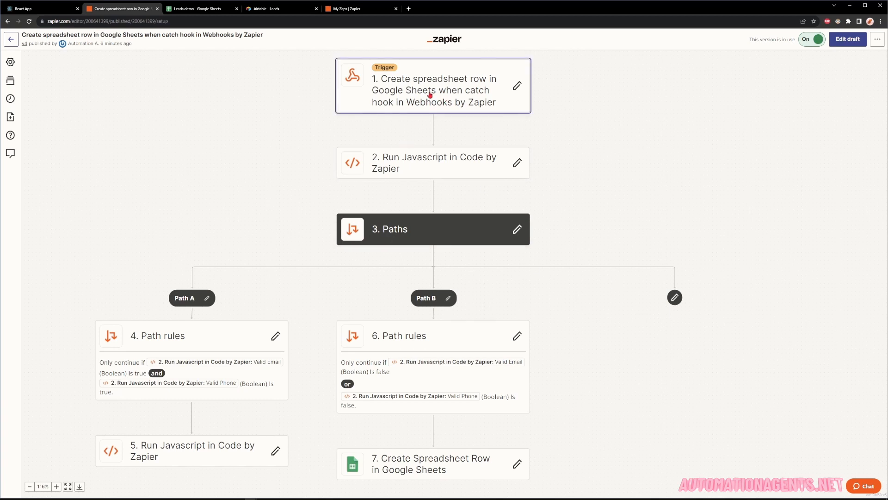
pyautogui.click(879, 60)
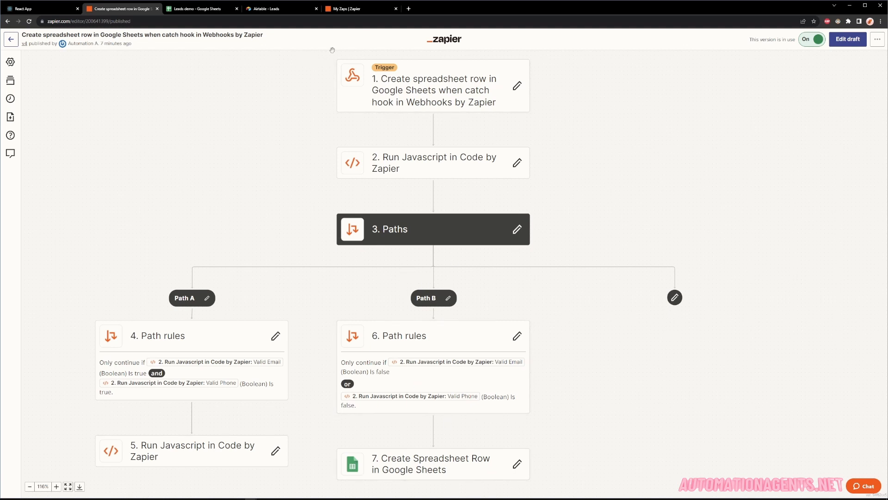
pyautogui.click(364, 11)
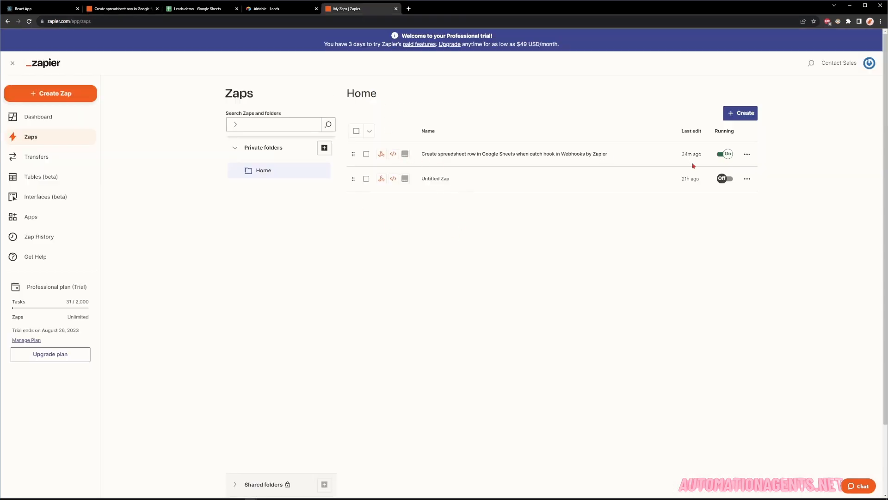
# Create a new Zap triggered by the Webhooks by Zapier Catch Hook event and copy its webhook URL.
pyautogui.click(741, 114)
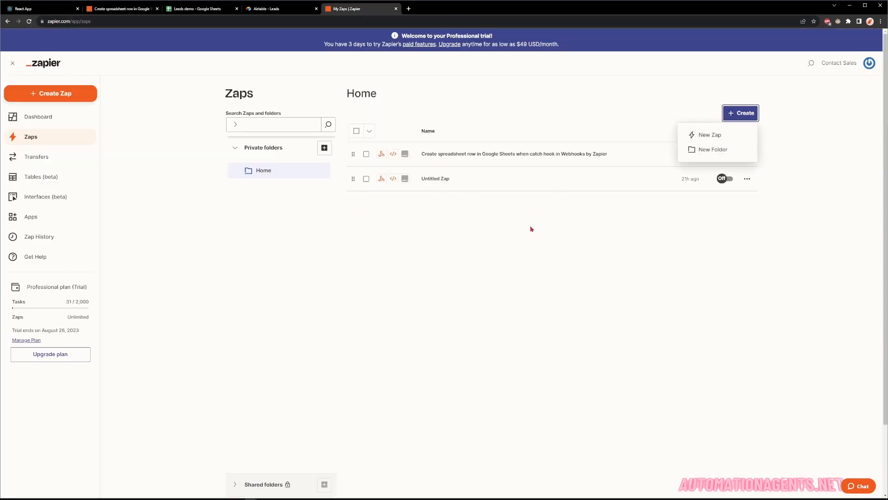
pyautogui.click(705, 139)
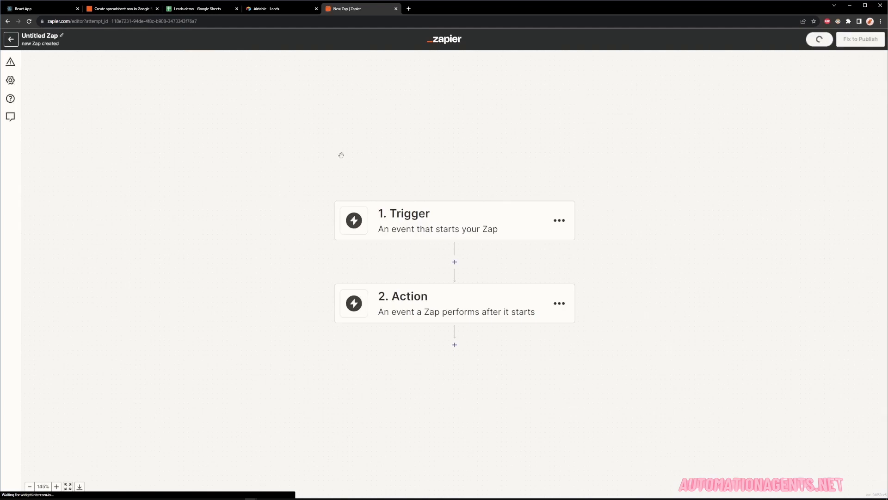
pyautogui.click(420, 144)
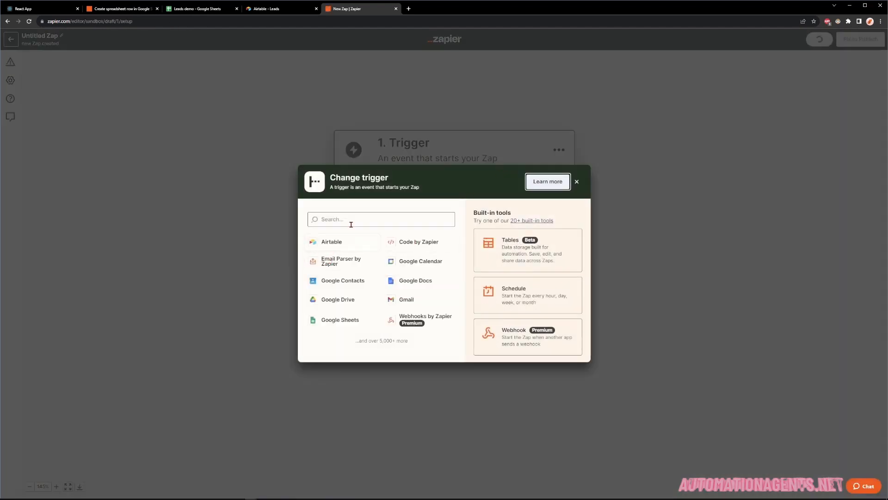
pyautogui.click(423, 319)
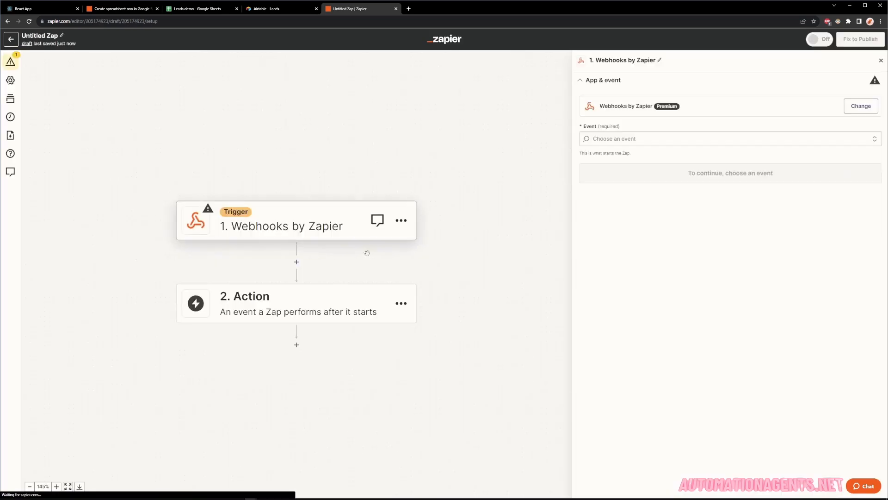
pyautogui.click(637, 138)
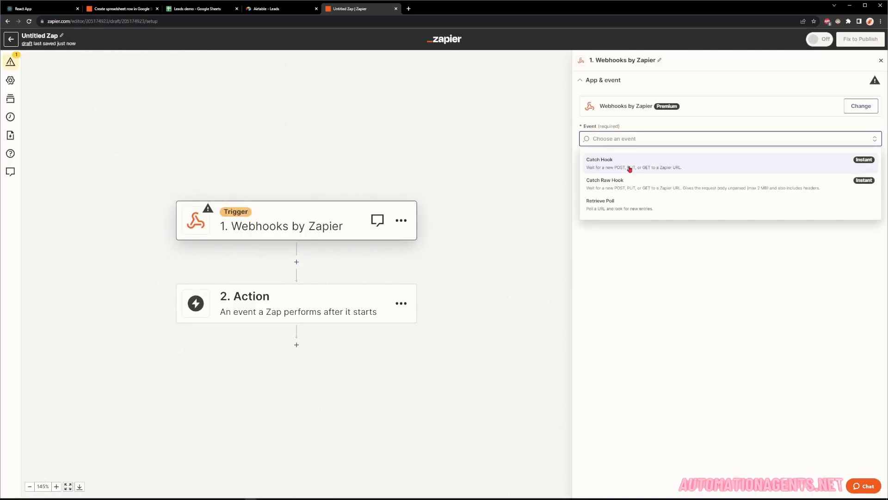
pyautogui.click(630, 170)
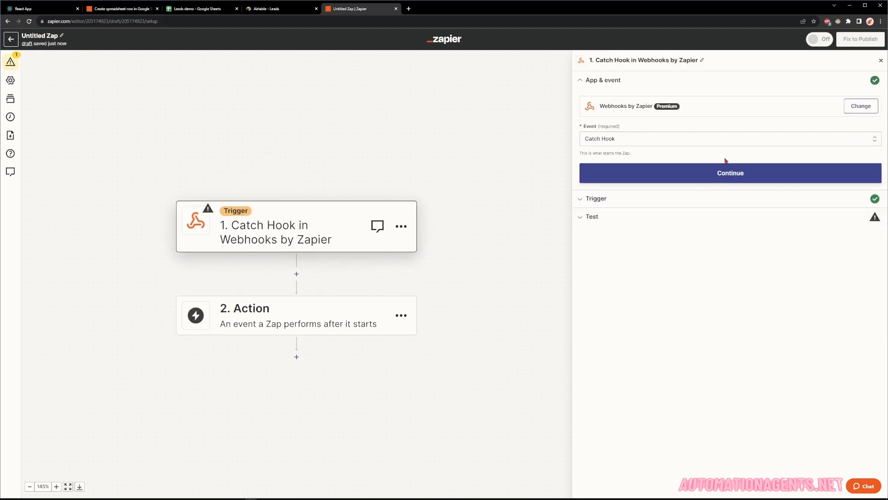
pyautogui.click(722, 178)
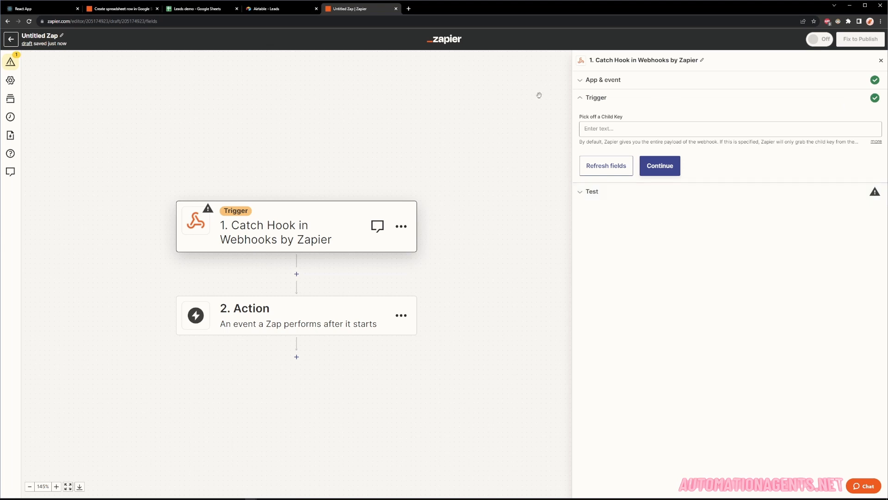
pyautogui.click(660, 166)
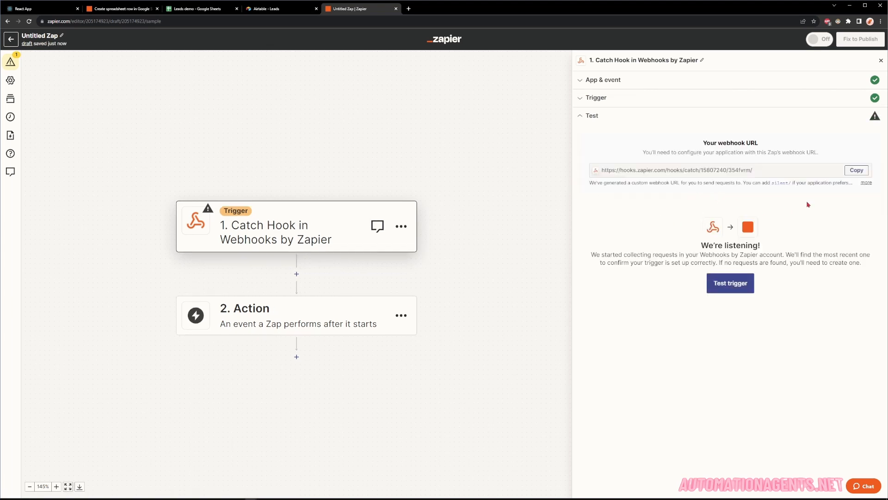
pyautogui.click(855, 172)
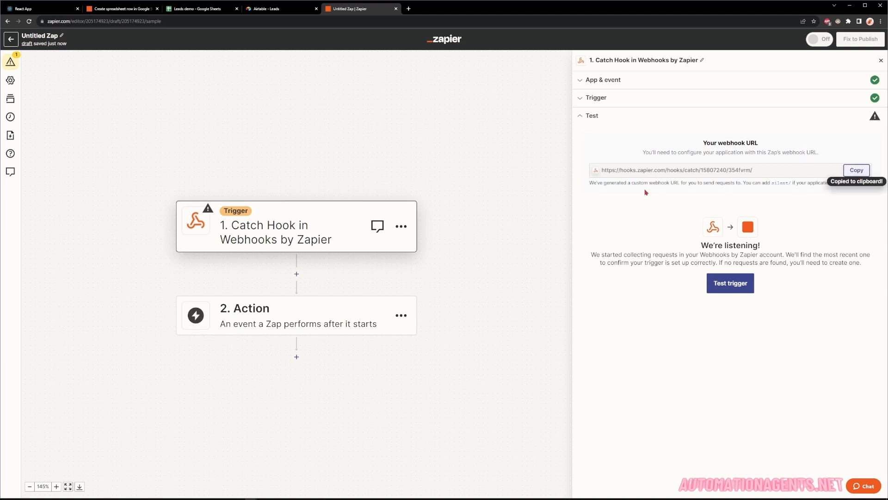
# Replace the Postman POST request's URL with the copied Zapier webhook URL.
pyautogui.click(322, 499)
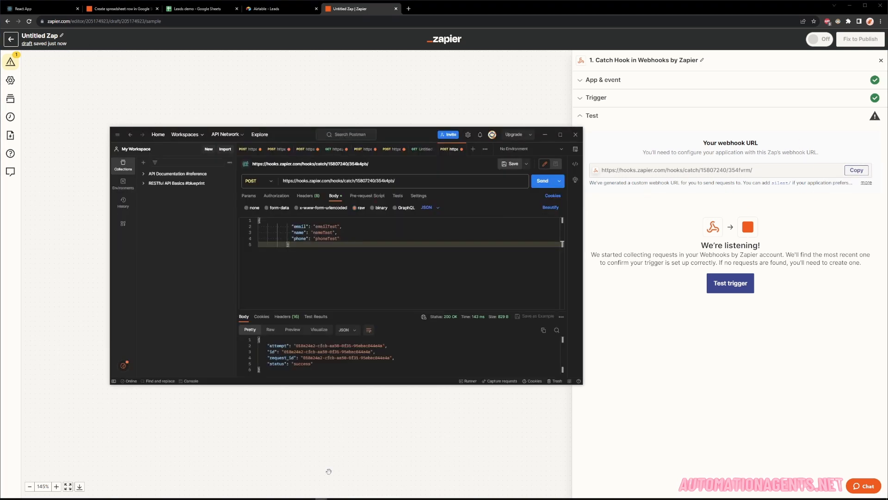
pyautogui.click(407, 181)
pyautogui.hotkey('ctrl', 'a')
pyautogui.hotkey('ctrl', 'v')
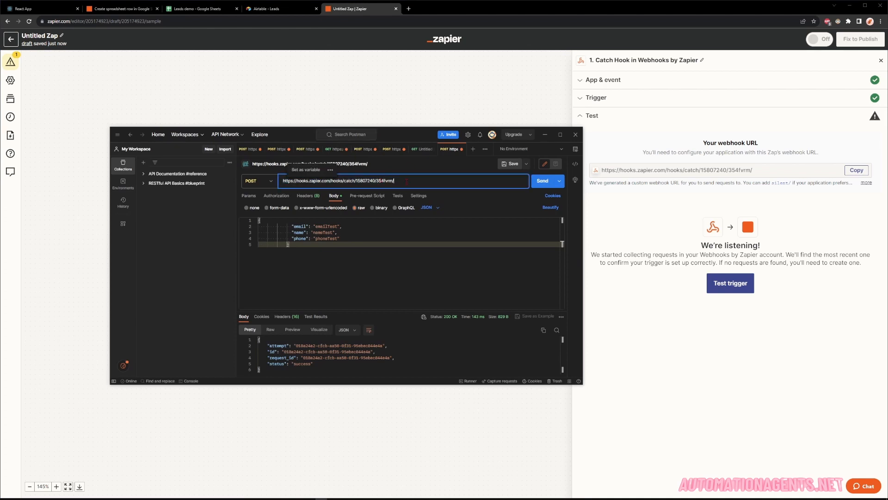
pyautogui.click(452, 195)
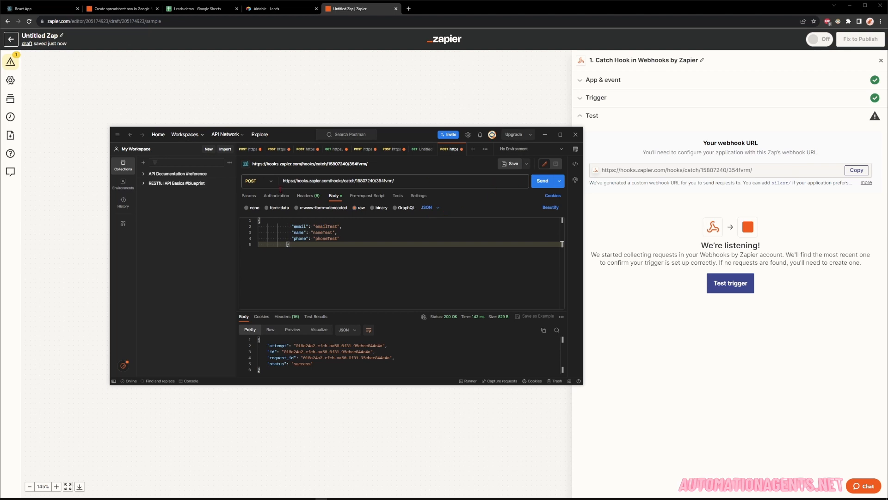
# Review the URL and JSON lead body, then send the test lead to the webhook.
pyautogui.doubleClick(521, 181)
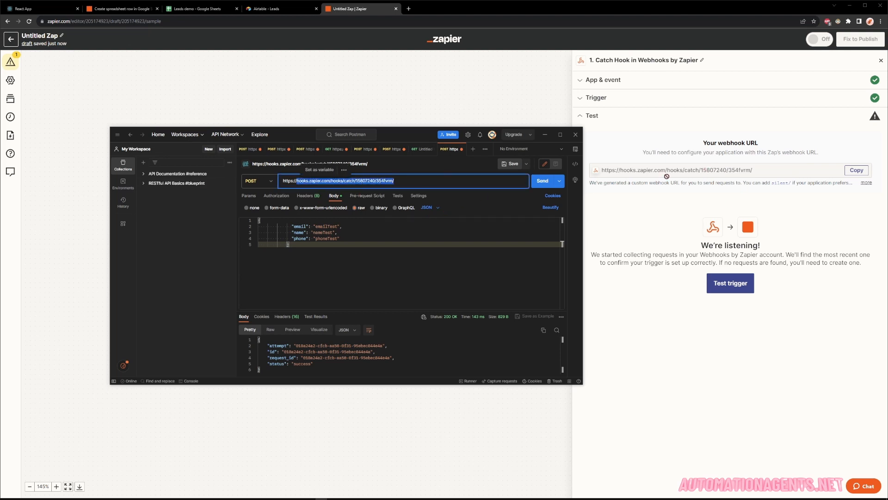
pyautogui.click(520, 181)
pyautogui.moveTo(290, 244); pyautogui.dragTo(290, 223)
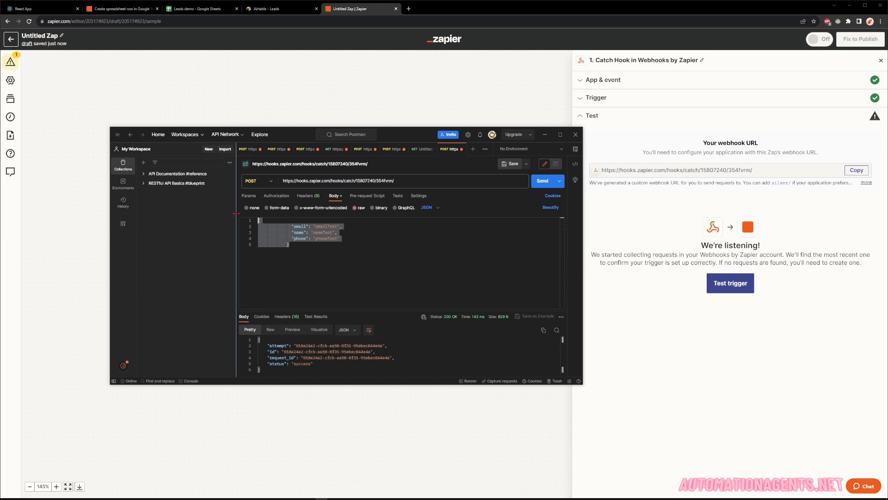
pyautogui.click(410, 254)
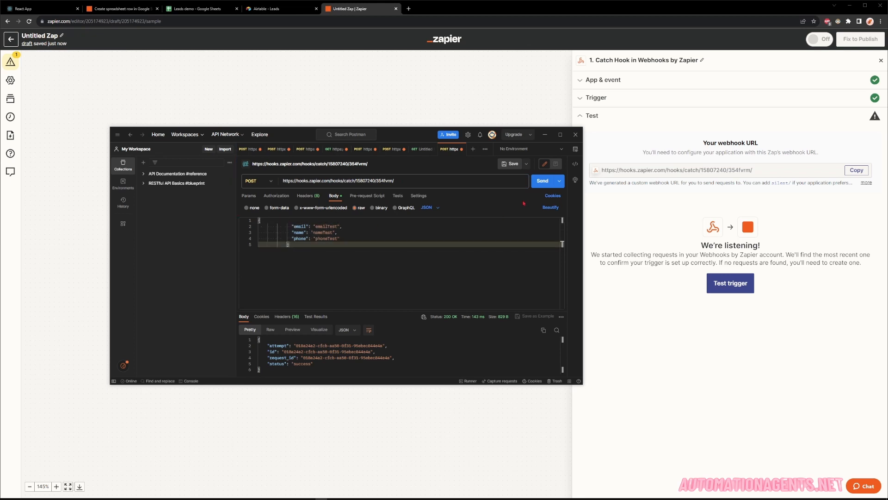
pyautogui.click(543, 181)
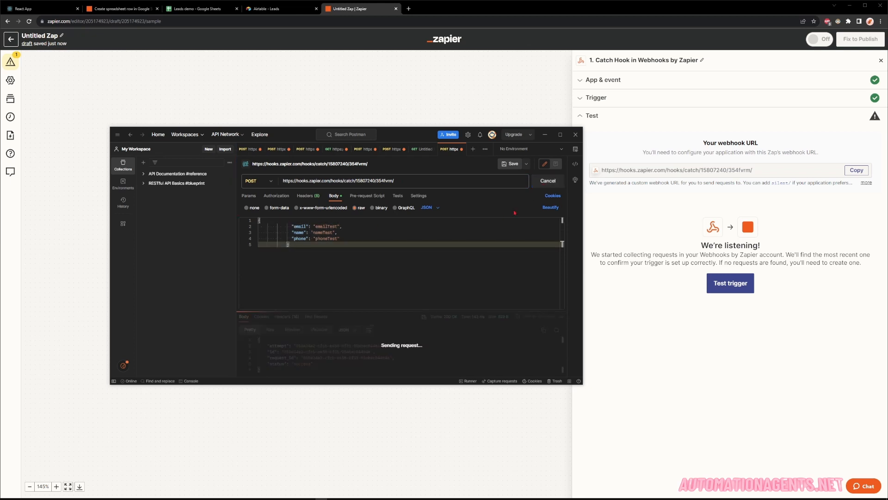
pyautogui.click(383, 75)
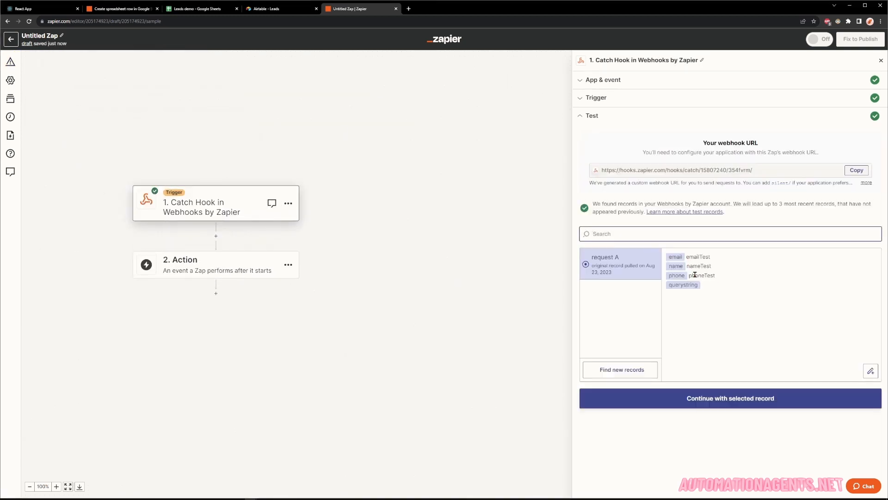
# Accept request A (emailTest, nameTest, phoneTest) as the trigger sample and set step 2 to Code by Zapier.
pyautogui.moveTo(708, 291); pyautogui.dragTo(667, 260)
pyautogui.click(733, 295)
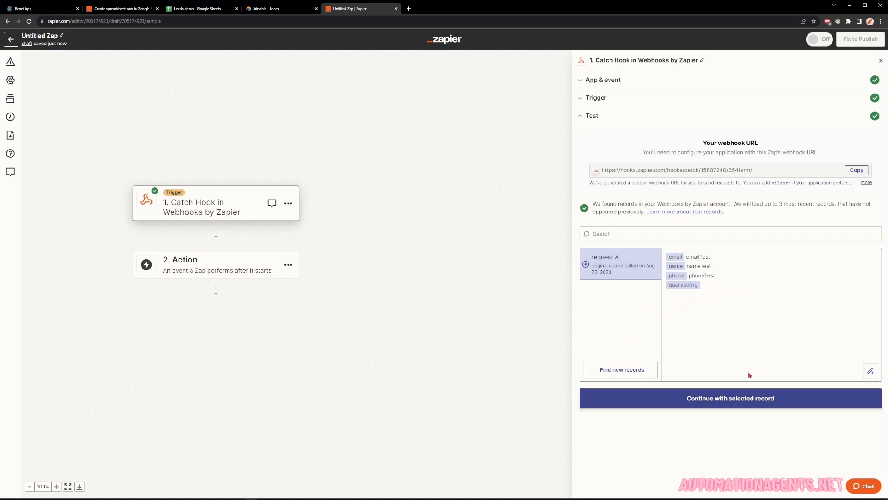
pyautogui.click(726, 398)
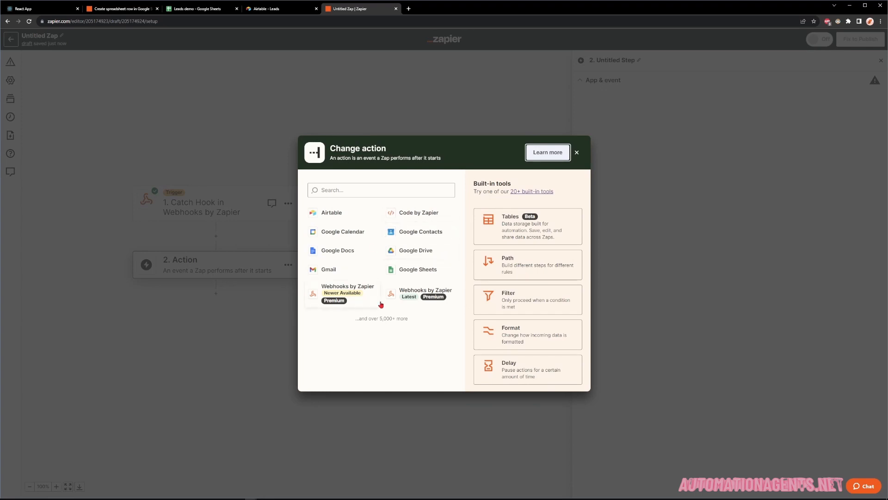
pyautogui.click(412, 216)
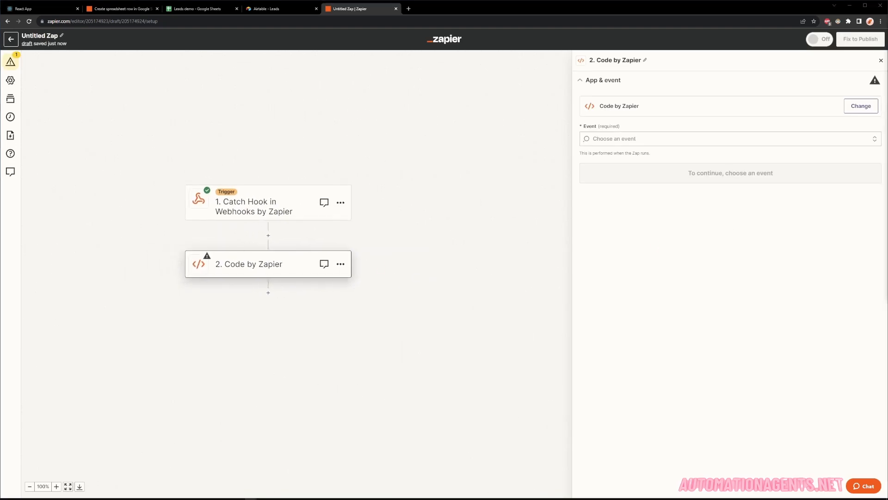
# Set the code step's event to Run Javascript and paste in the email and phone validation code.
pyautogui.click(644, 141)
pyautogui.click(615, 172)
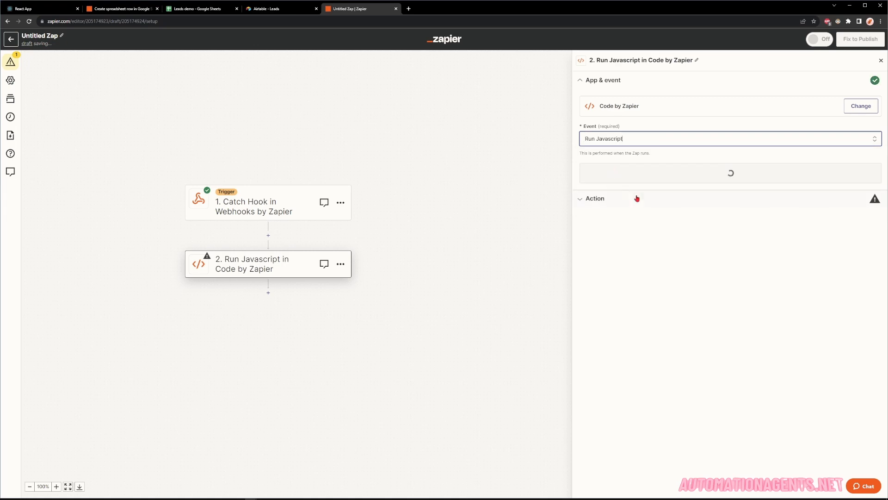
pyautogui.click(653, 175)
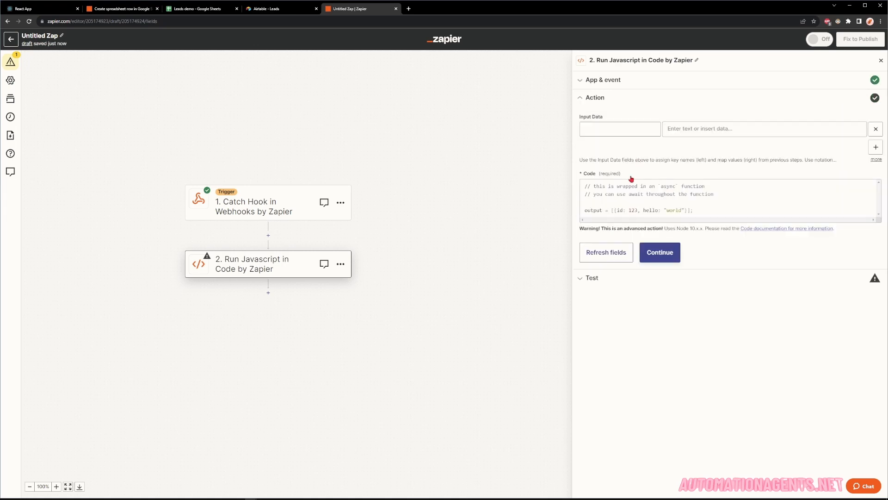
pyautogui.click(698, 202)
pyautogui.hotkey('ctrl', 'a')
pyautogui.write('// this is wrapped in an `async` function // you can use await throughout the function const emailRegex =  new RegExp(/^[A-Za-z0-9_!#$%&\'*+\\/=?`{|}~^.-]+@[A-Za-z0-9.-]+$/, "gm");  const isValidEmail = emailRegex.test(inputData.email);  const phoneRegex = new RegExp(/^(\\+\\d{1,2}\\s?)?1?\\-?\\.?\\s?\\(?\\d{3}\\)?[\\s.-]?\\d{3}[\\s.-]?\\d{4}$/);  const isValidPhone = phoneRegex.test(inputData.phone);  output = [{validEmail: isValidEmail, validPhone: isValidPhone}];')
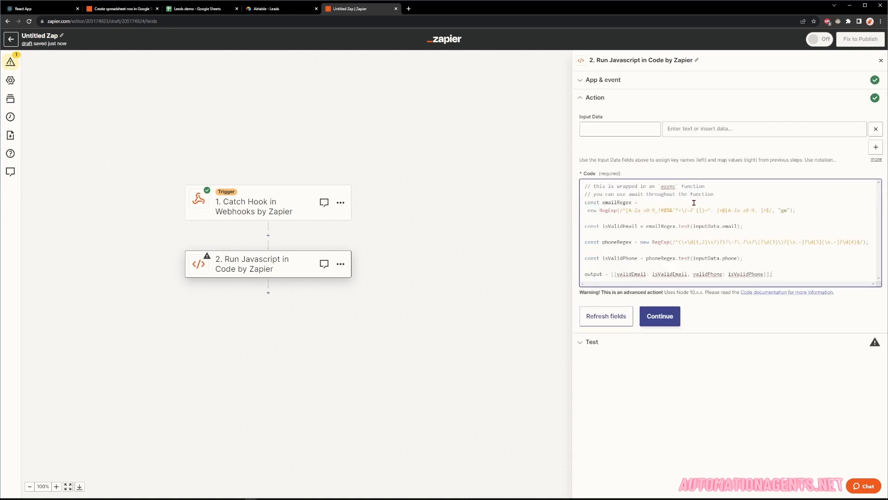
pyautogui.click(617, 128)
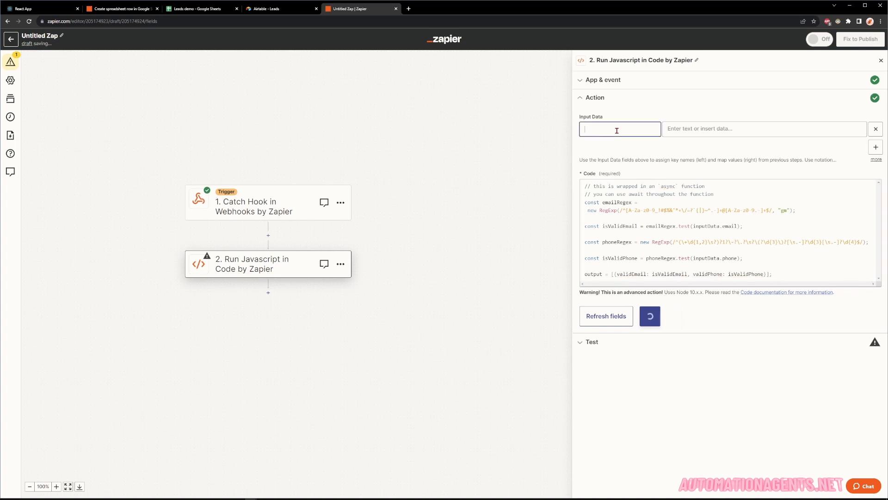
# Add Input Data fields email and phone mapped to the webhook's Email and Phone values.
pyautogui.click(593, 130)
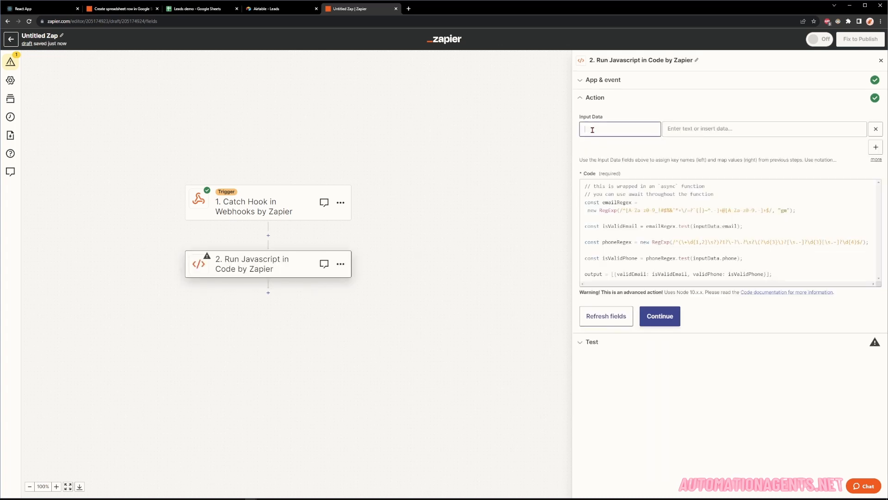
pyautogui.write('email')
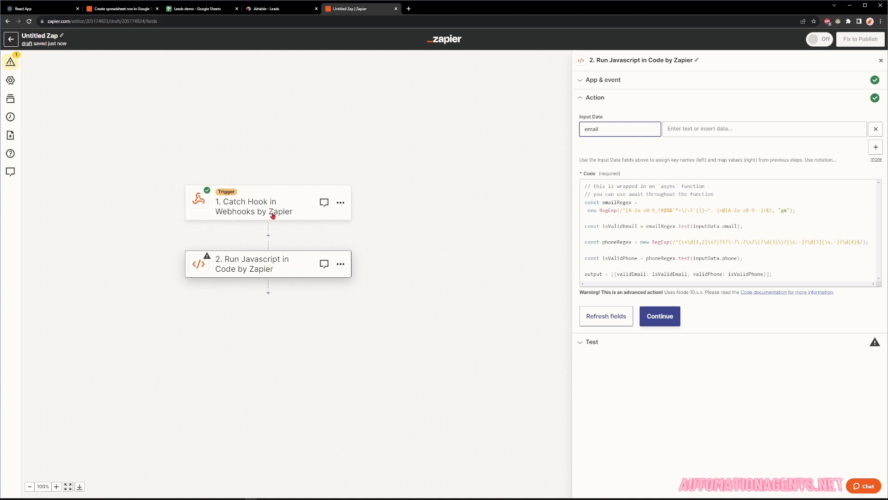
pyautogui.click(721, 129)
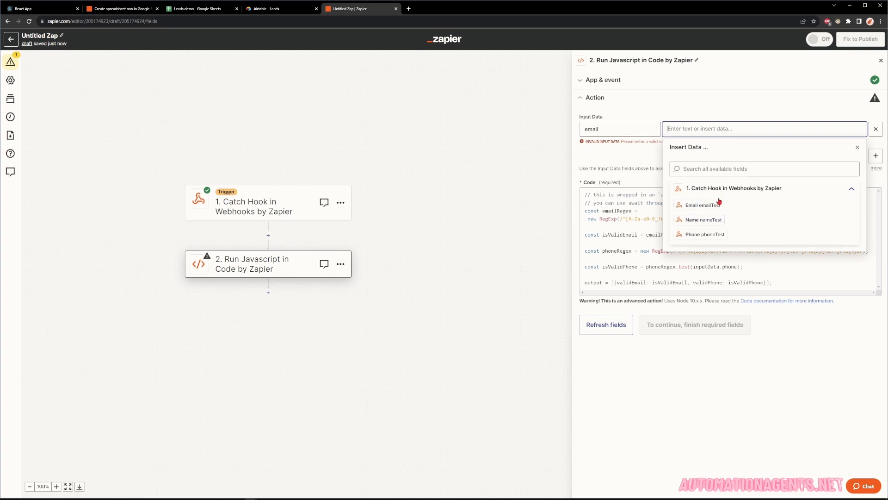
pyautogui.click(741, 207)
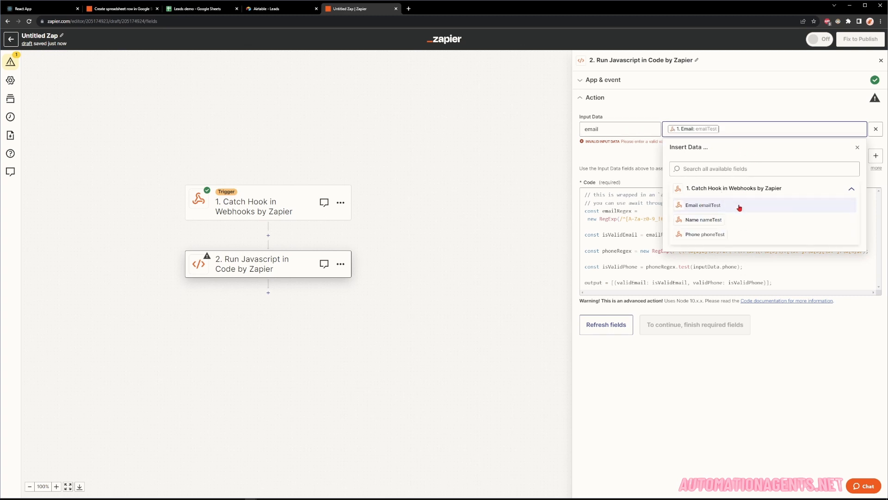
pyautogui.click(876, 148)
pyautogui.click(627, 145)
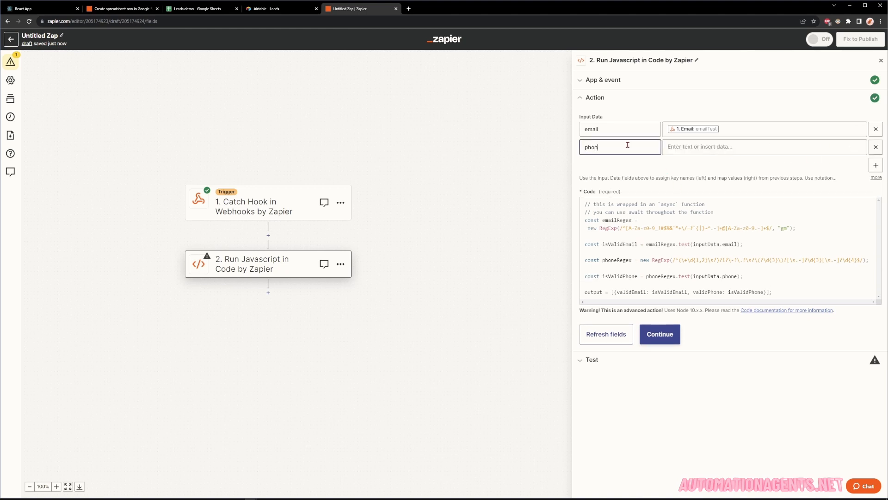
pyautogui.click(669, 146)
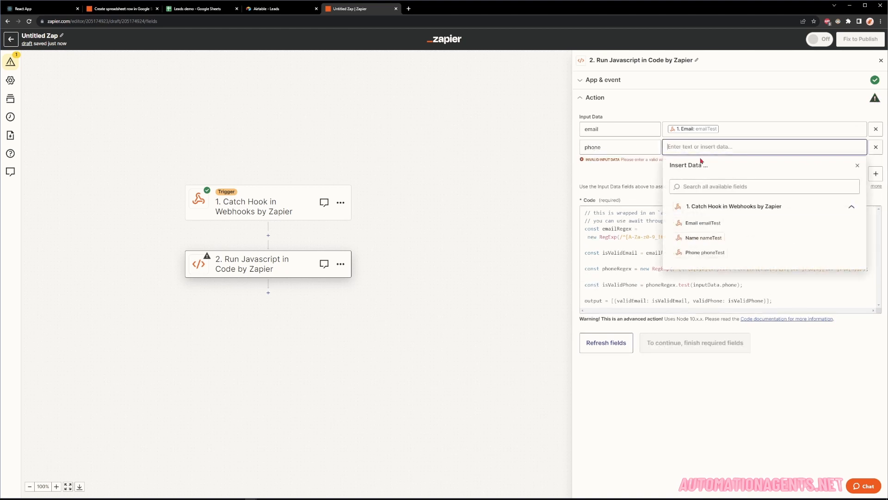
pyautogui.click(706, 252)
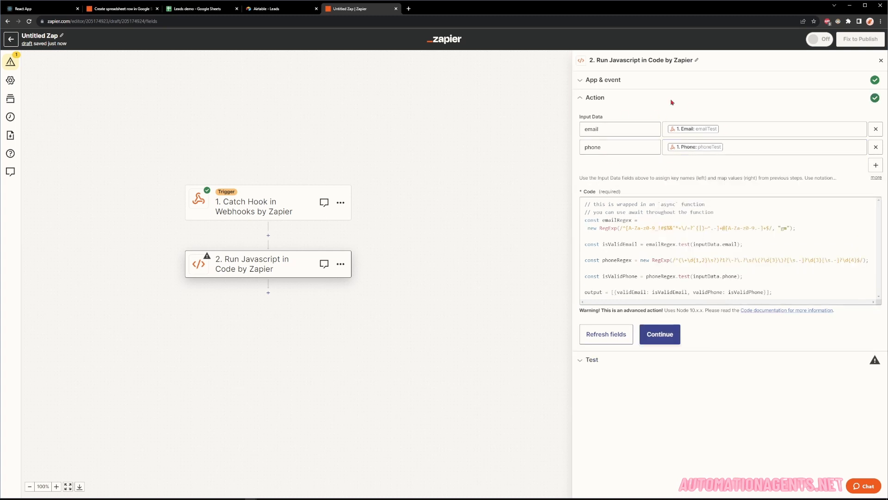
# Review how the code's email and phone regexes use inputData and output isValidEmail and isValidPhone.
pyautogui.click(659, 259)
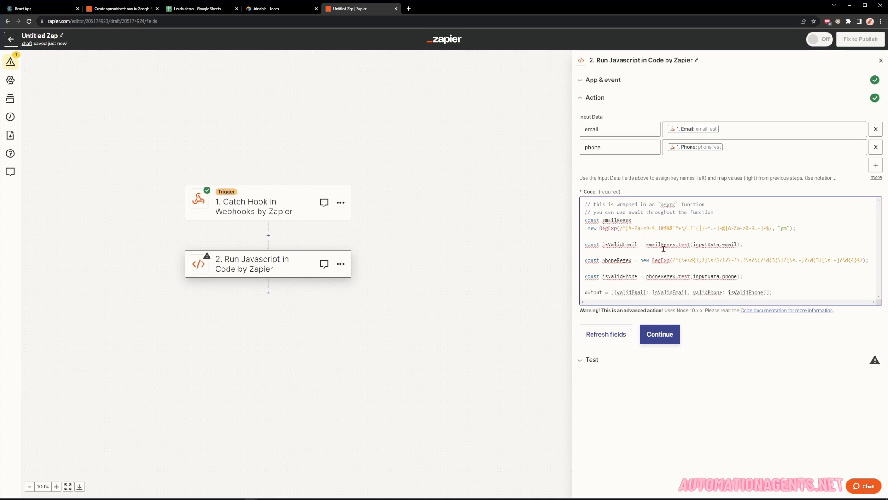
pyautogui.moveTo(691, 244); pyautogui.dragTo(742, 244)
pyautogui.click(703, 245)
pyautogui.doubleClick(703, 245)
pyautogui.click(725, 246)
pyautogui.doubleClick(728, 244)
pyautogui.click(752, 257)
pyautogui.moveTo(588, 228); pyautogui.dragTo(797, 227)
pyautogui.click(797, 227)
pyautogui.moveTo(618, 228); pyautogui.dragTo(769, 228)
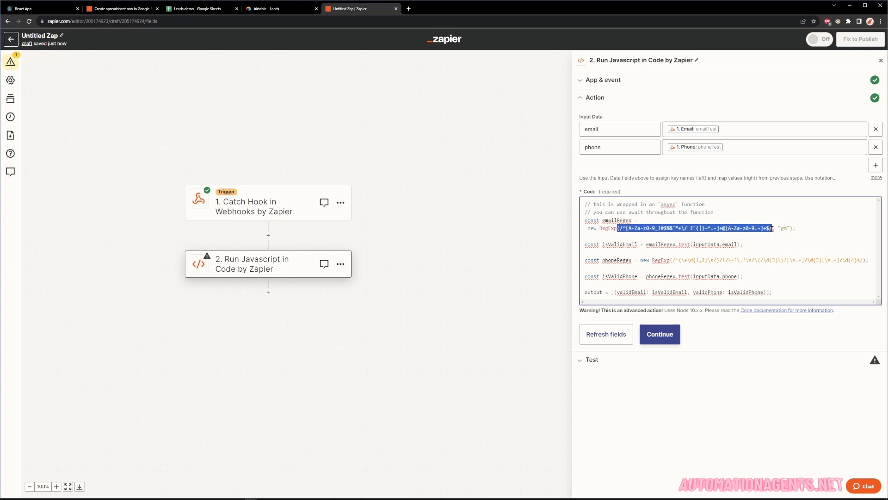
pyautogui.click(761, 247)
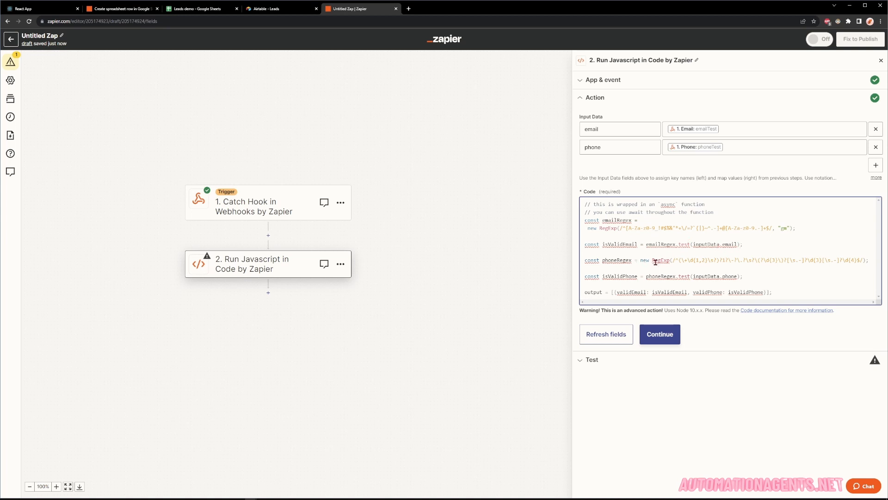
pyautogui.moveTo(672, 261); pyautogui.dragTo(752, 260)
pyautogui.click(752, 260)
pyautogui.moveTo(737, 278); pyautogui.dragTo(696, 275)
pyautogui.doubleClick(627, 277)
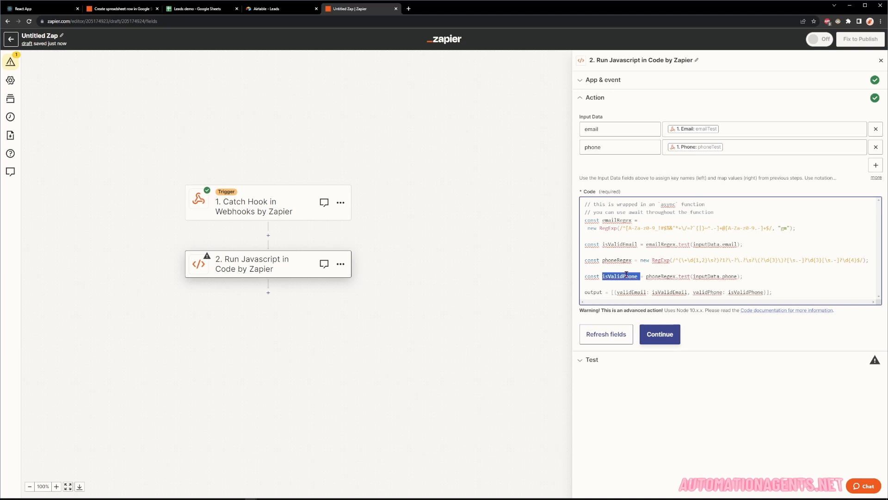
pyautogui.doubleClick(628, 244)
pyautogui.doubleClick(627, 276)
pyautogui.click(652, 292)
# Test the code step, getting validEmail and validPhone false, and compare against the Postman request body.
pyautogui.click(668, 344)
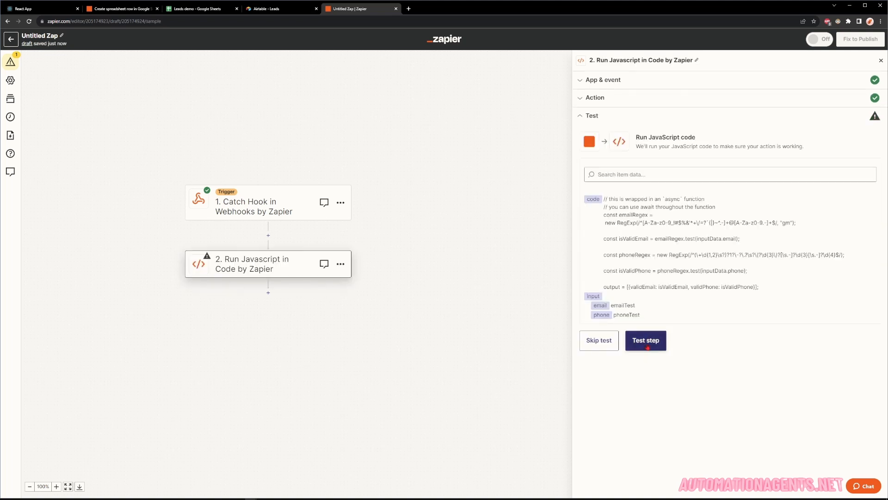
pyautogui.click(646, 345)
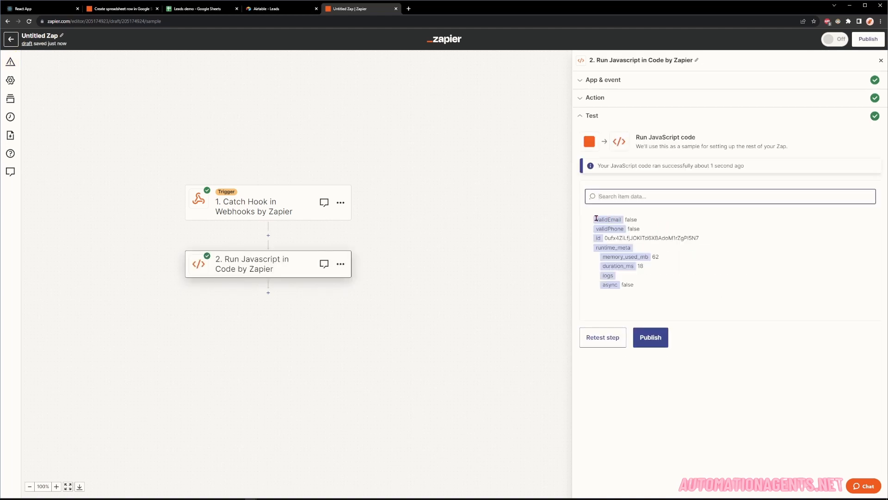
pyautogui.click(597, 218)
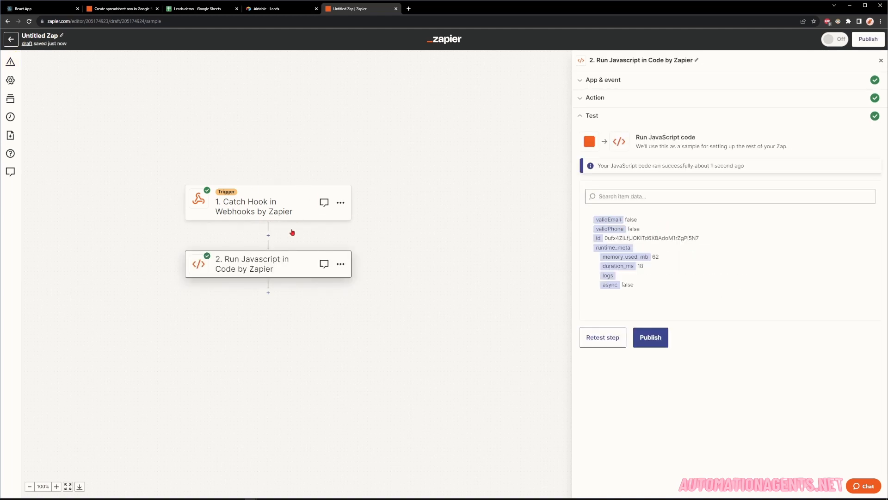
pyautogui.click(320, 498)
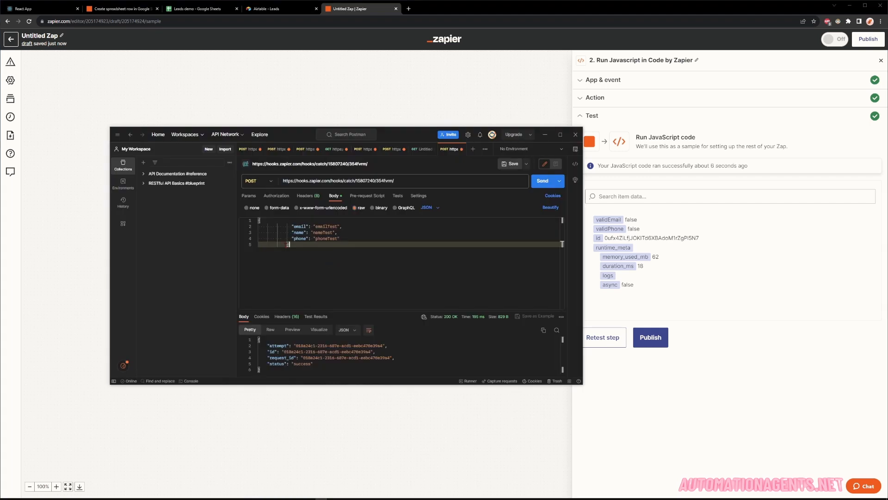
pyautogui.moveTo(287, 244); pyautogui.dragTo(330, 210)
# Publish the Zap as v1 and reopen it with Edit Zap.
pyautogui.click(692, 238)
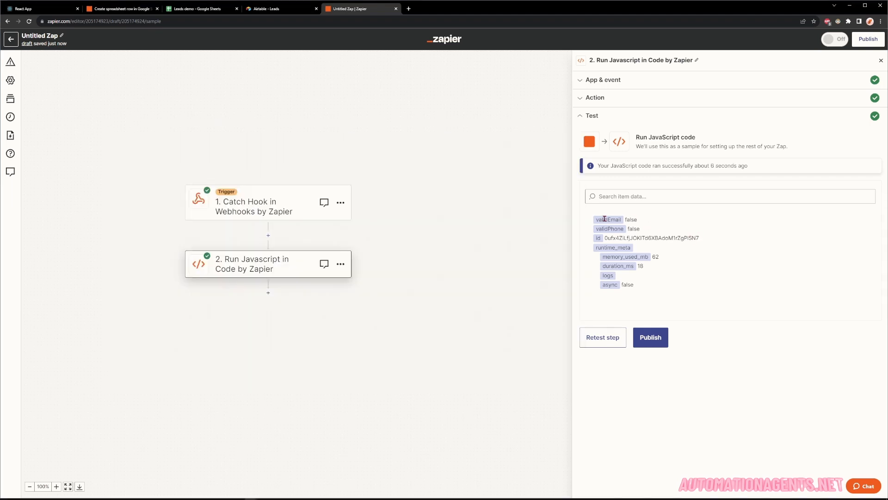
pyautogui.click(658, 340)
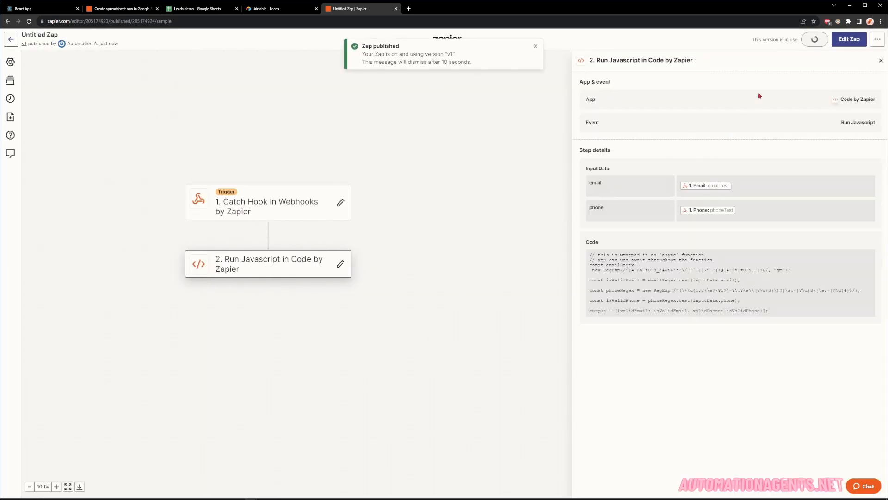
pyautogui.click(848, 44)
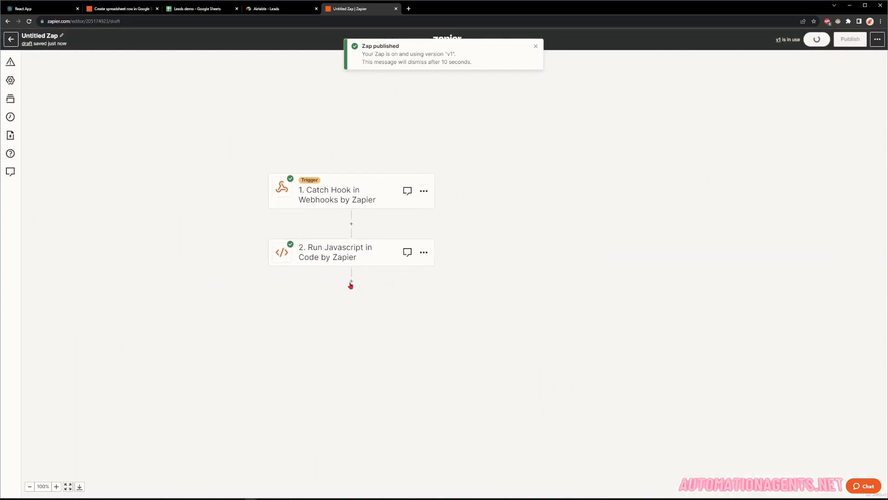
# Add a Paths by Zapier step after the code step and begin choosing Path A's rule field.
pyautogui.click(347, 283)
pyautogui.click(358, 189)
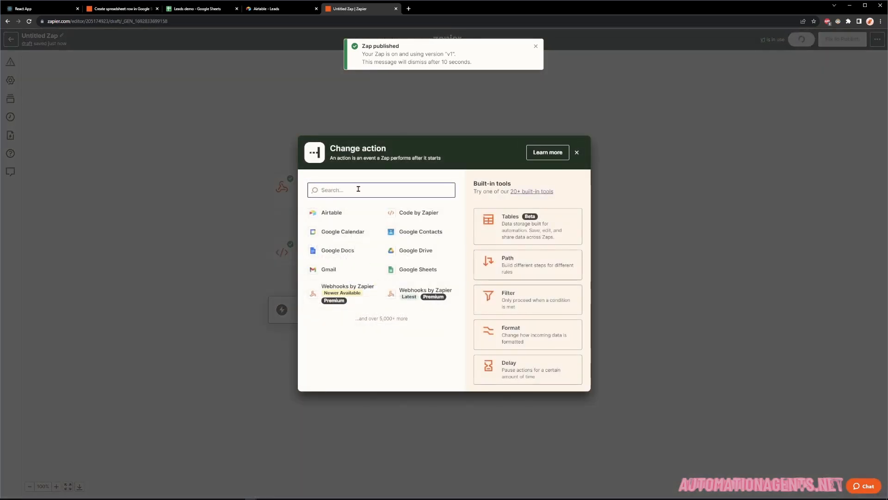
pyautogui.write('path')
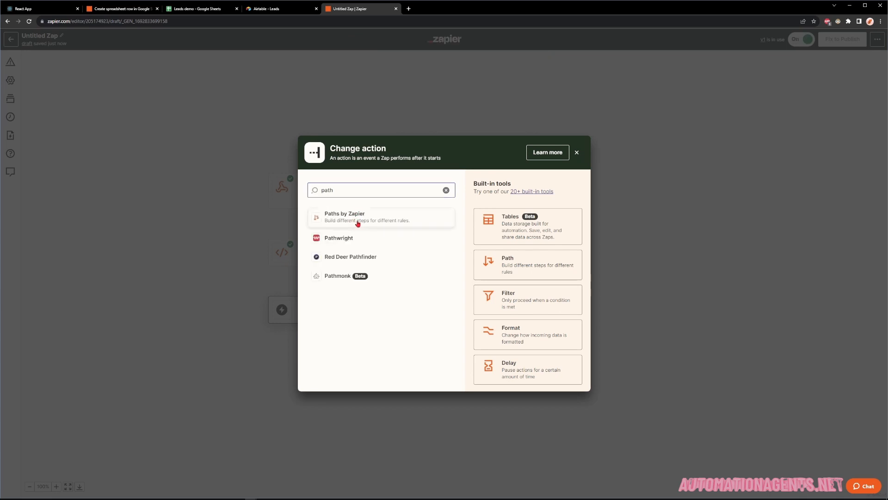
pyautogui.click(357, 222)
pyautogui.moveTo(332, 278); pyautogui.dragTo(298, 202)
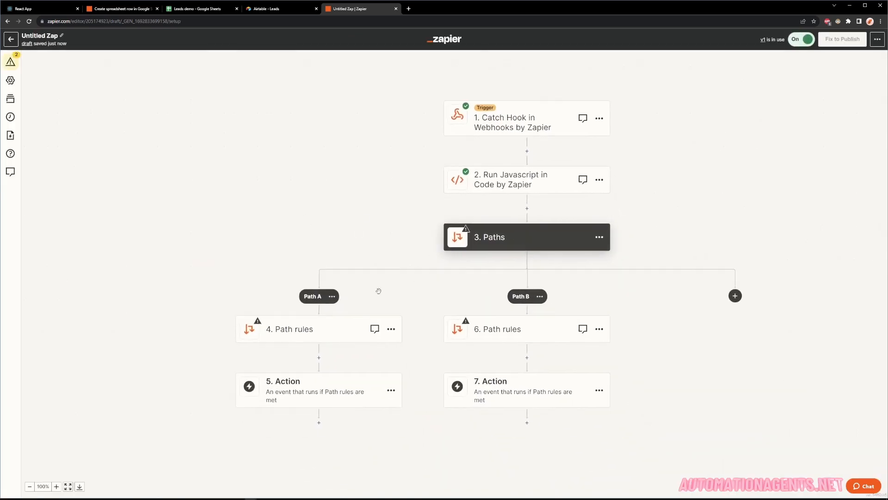
pyautogui.click(324, 329)
pyautogui.click(603, 131)
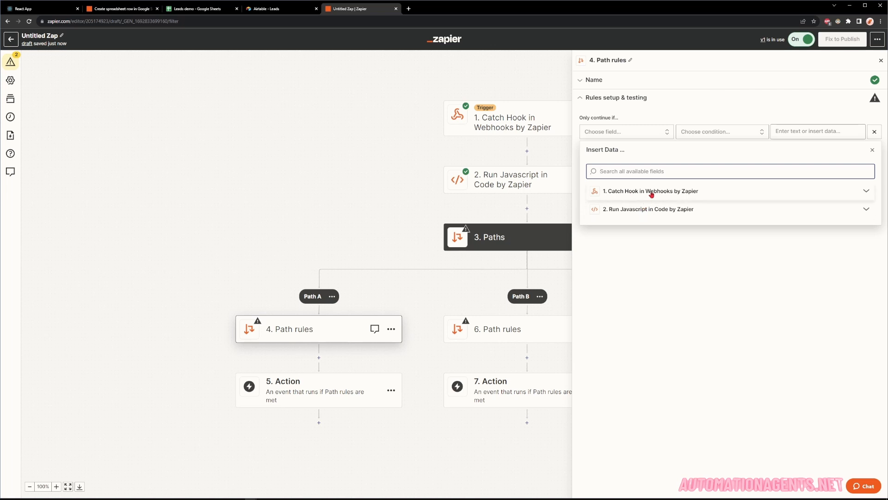
# Set Path A's first rule to Valid Email (Boolean) is true.
pyautogui.click(634, 209)
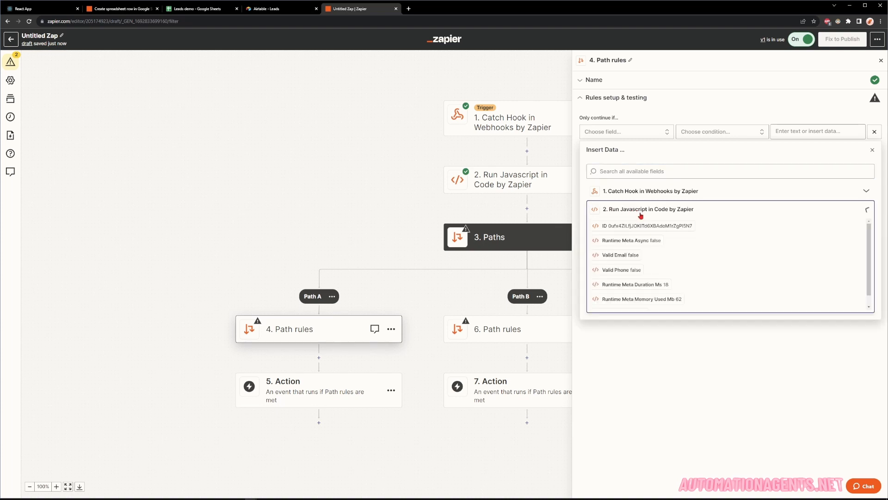
pyautogui.click(660, 256)
pyautogui.click(698, 131)
pyautogui.scroll(-1, 715, 194)
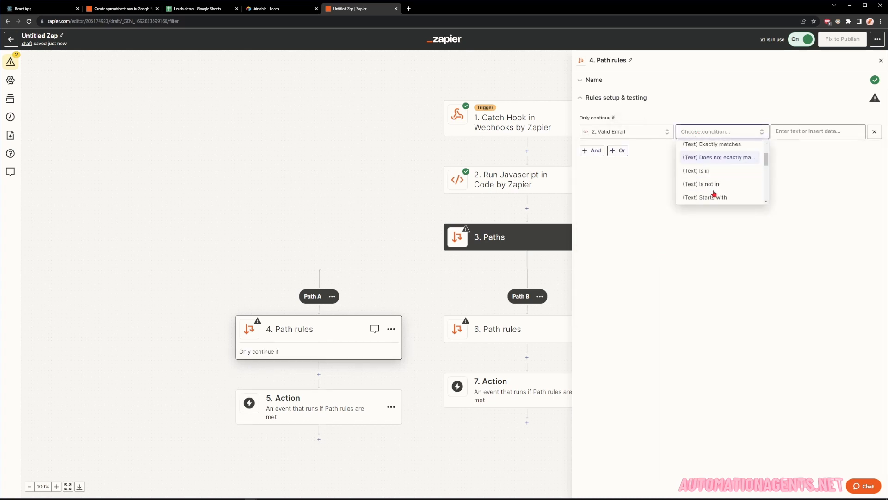
pyautogui.scroll(-5, 715, 194)
pyautogui.click(709, 181)
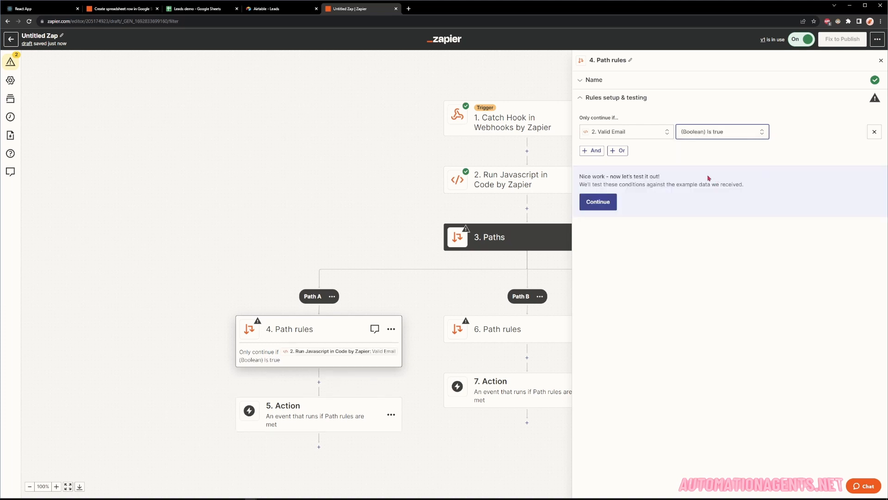
# Add an AND rule requiring Valid Phone (Boolean) is true, then test the rules and continue.
pyautogui.click(594, 150)
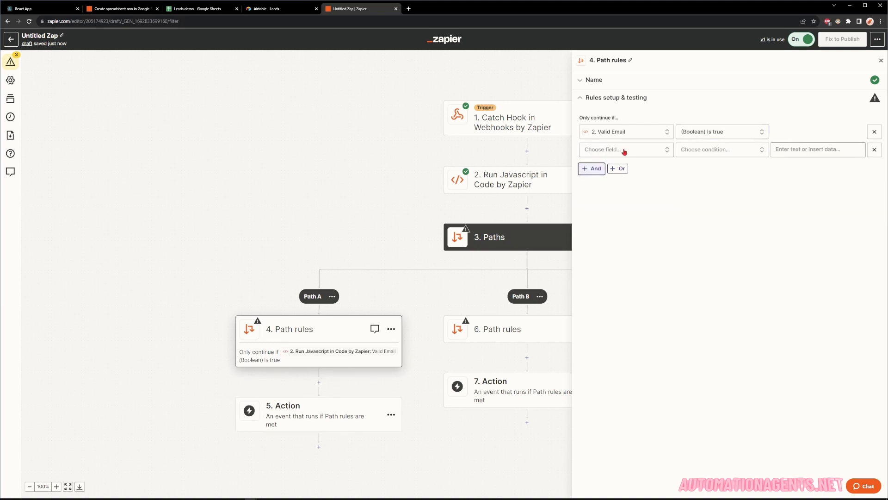
pyautogui.click(624, 149)
pyautogui.click(627, 227)
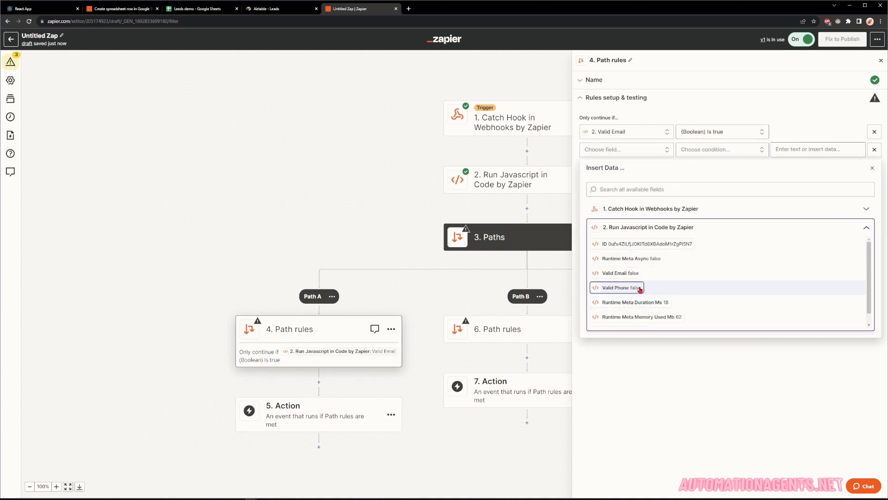
pyautogui.click(640, 287)
pyautogui.click(706, 149)
pyautogui.scroll(-1, 735, 201)
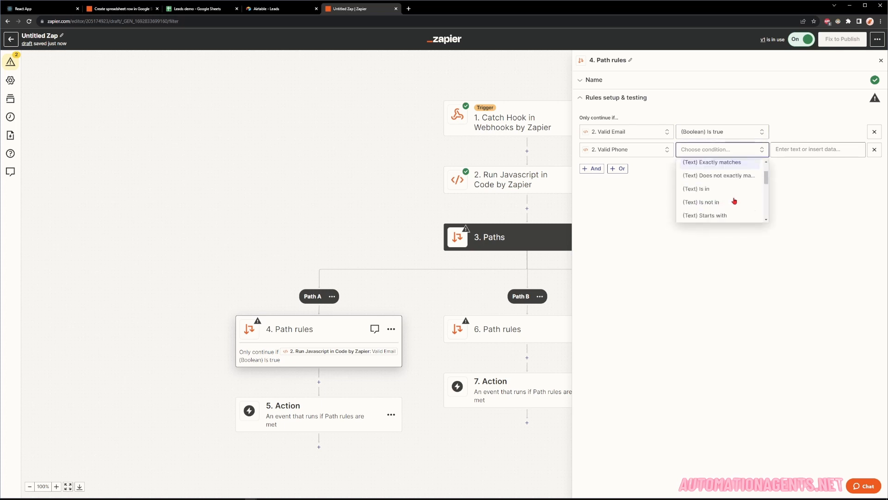
pyautogui.scroll(-6, 734, 200)
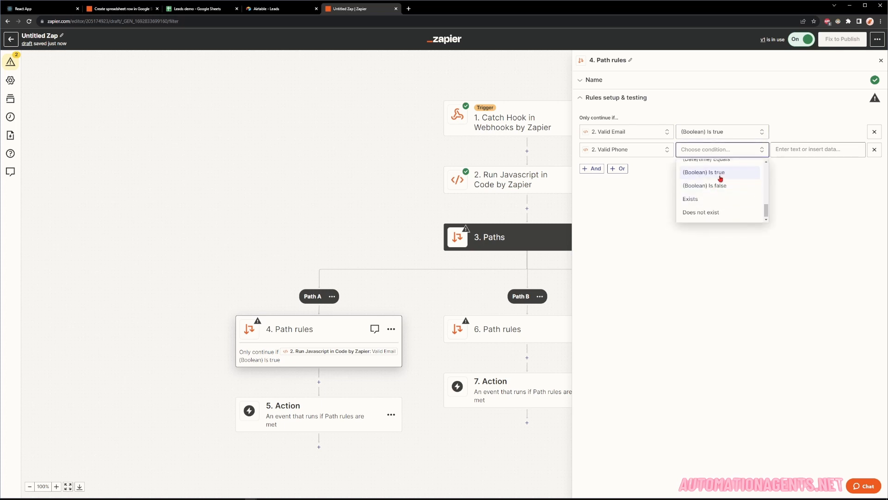
pyautogui.click(720, 179)
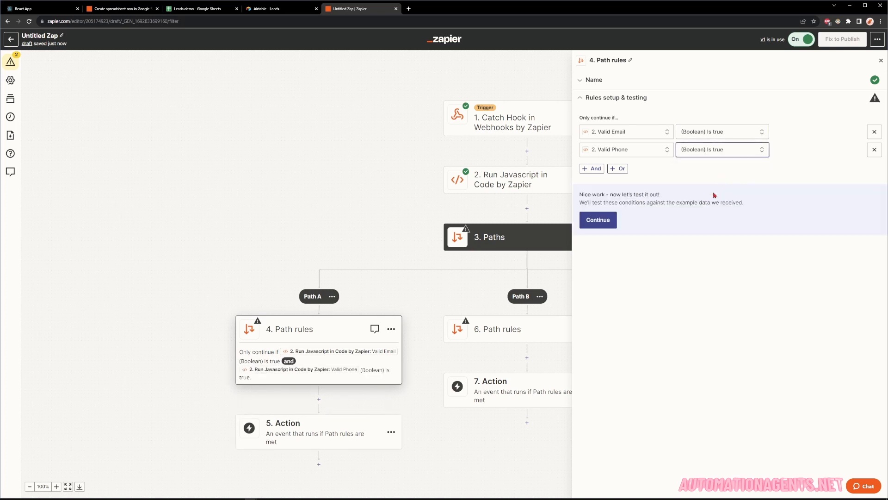
pyautogui.click(598, 220)
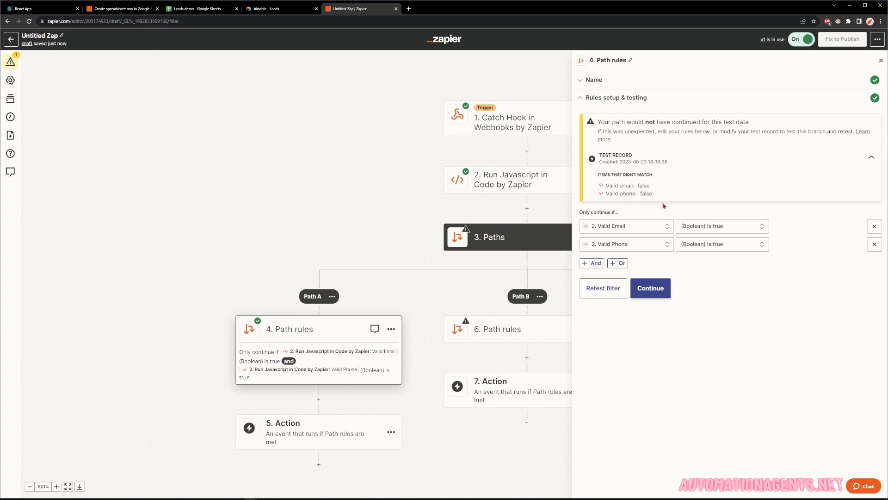
pyautogui.click(661, 286)
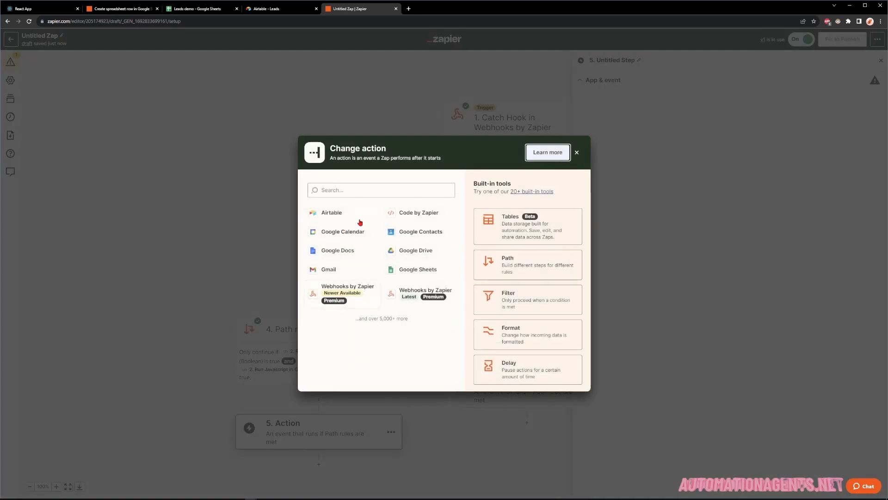
# Set Path A's action to Airtable Create Record using the connected Airtable account.
pyautogui.click(341, 214)
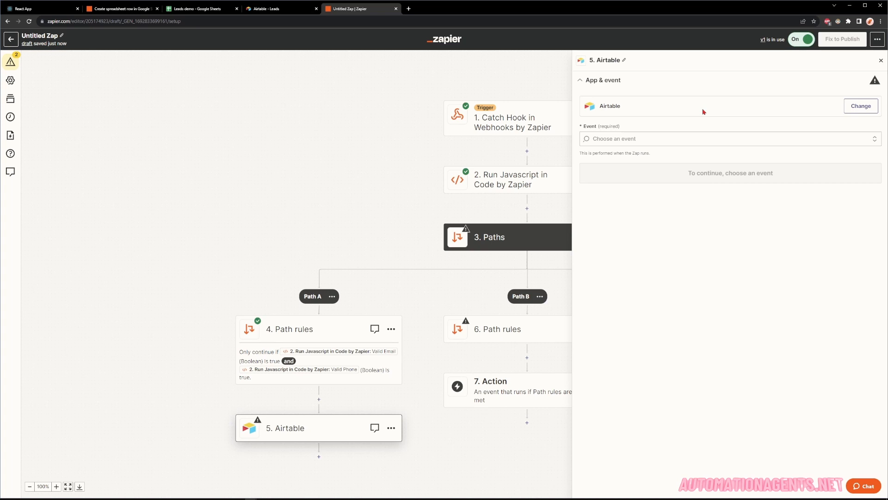
pyautogui.click(695, 141)
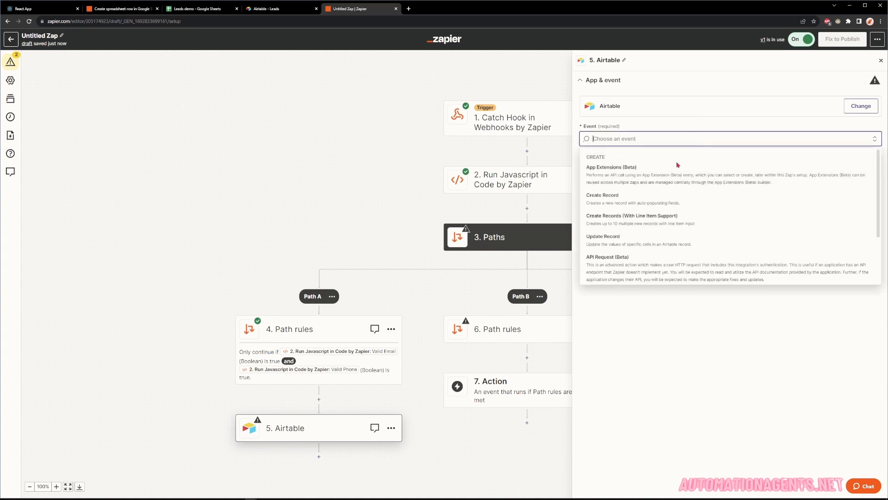
pyautogui.click(636, 203)
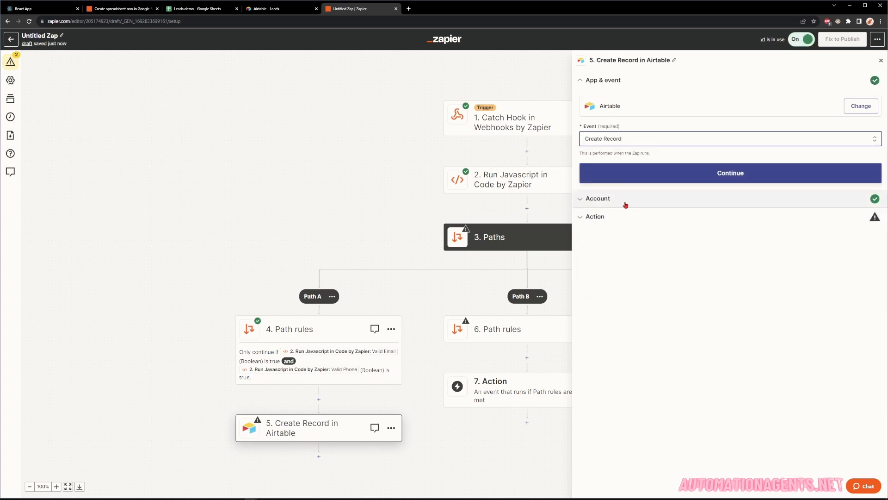
pyautogui.click(625, 205)
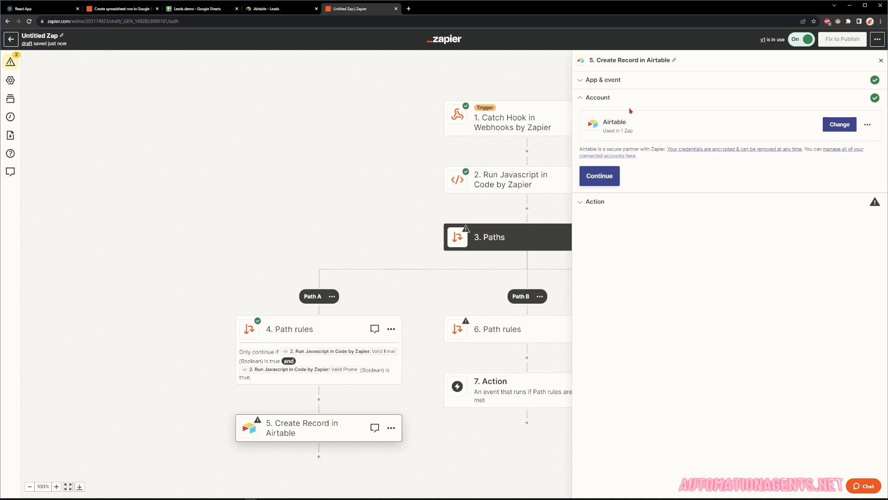
pyautogui.click(605, 177)
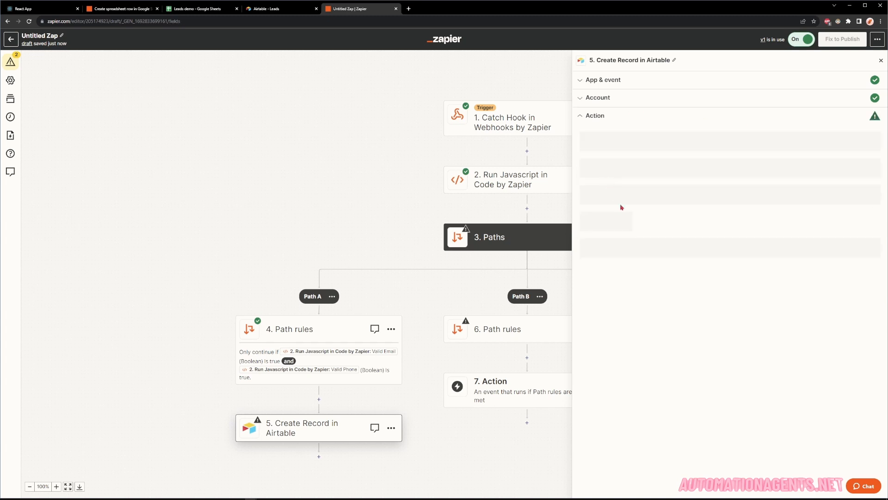
# Select the Leads base and the Leads table for the Airtable record.
pyautogui.click(597, 148)
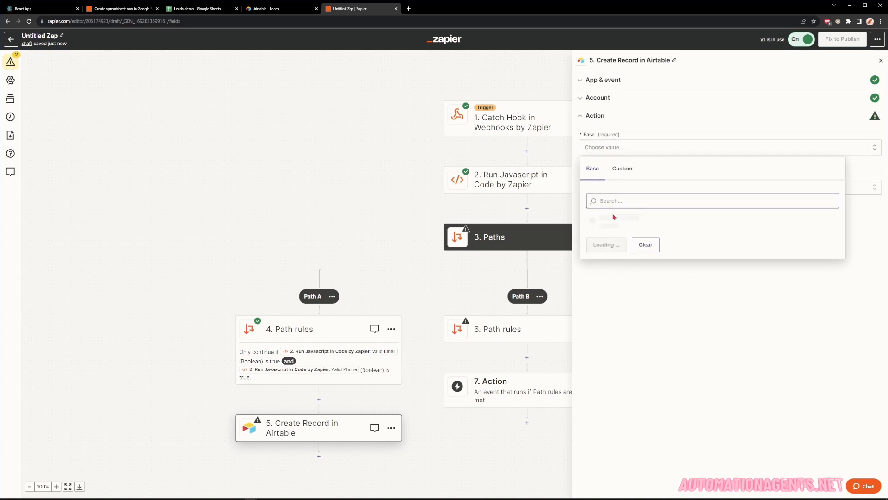
pyautogui.click(614, 223)
pyautogui.click(624, 185)
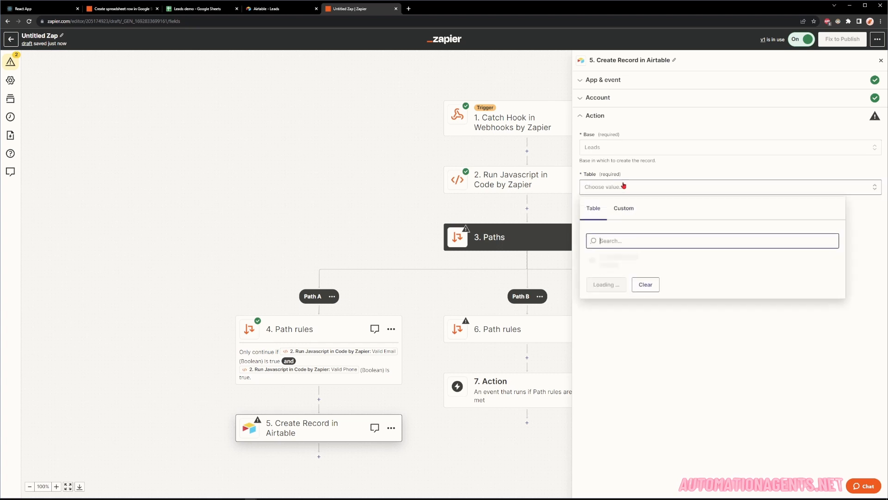
pyautogui.click(620, 265)
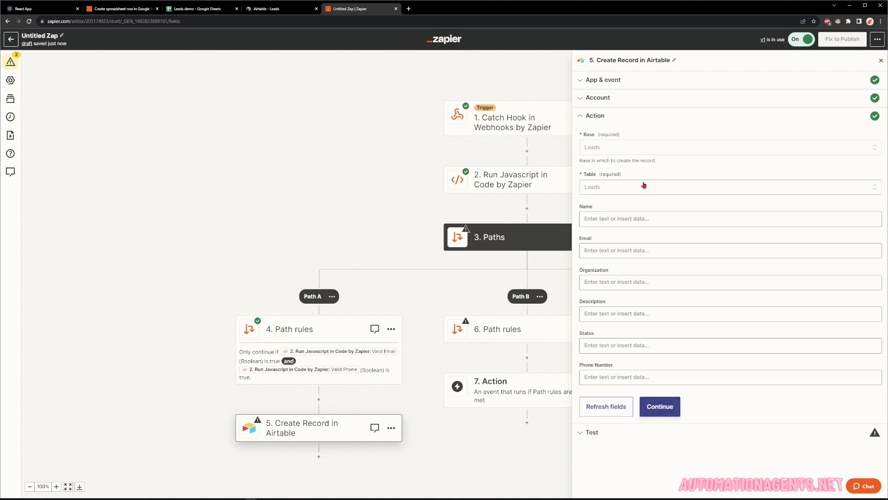
# Fill the Organization, Description and Status fields with the word 'empty'.
pyautogui.click(620, 218)
pyautogui.click(631, 205)
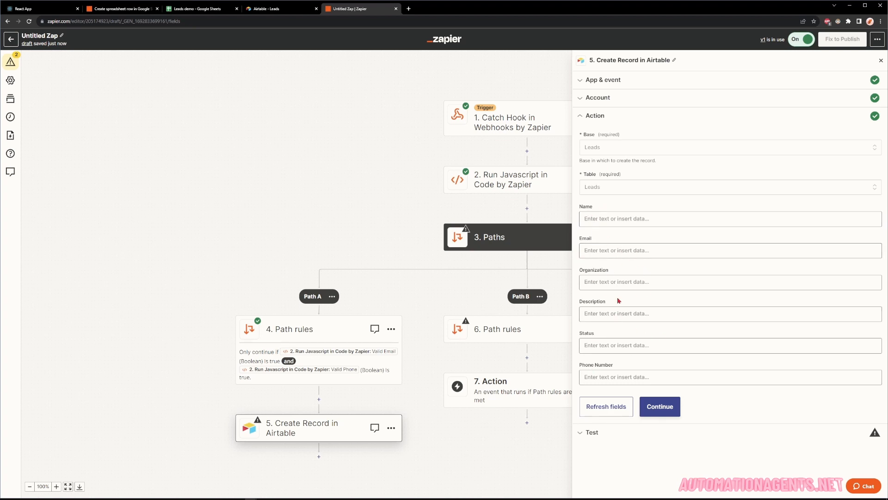
pyautogui.click(605, 281)
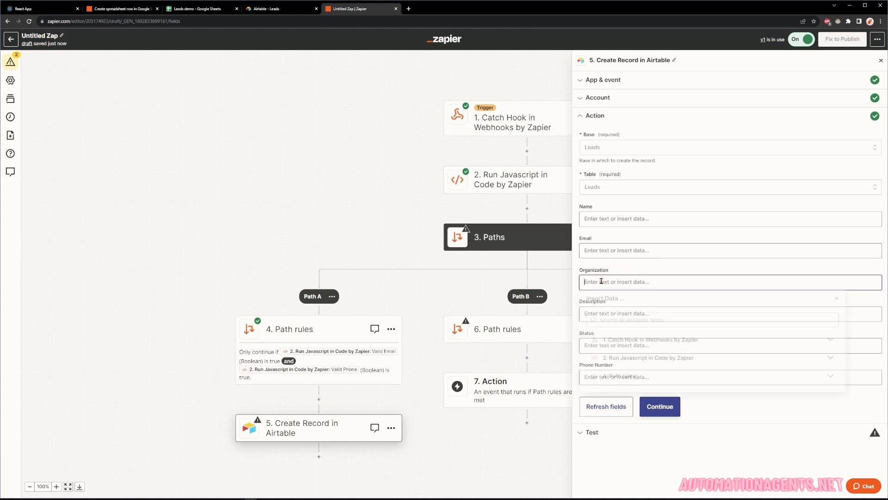
pyautogui.write('empty')
pyautogui.doubleClick(601, 281)
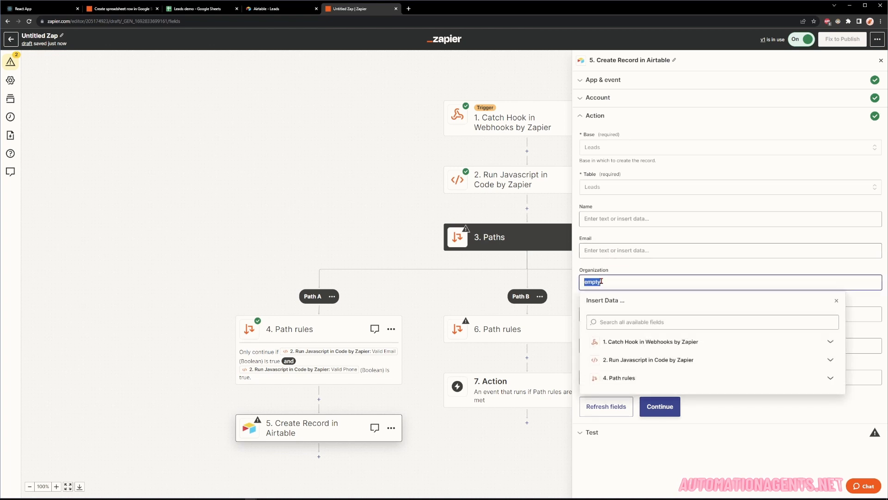
pyautogui.write('c')
pyautogui.press('BackSpace')
pyautogui.write('em')
pyautogui.doubleClick(608, 282)
pyautogui.hotkey('ctrl', 'c')
pyautogui.click(621, 271)
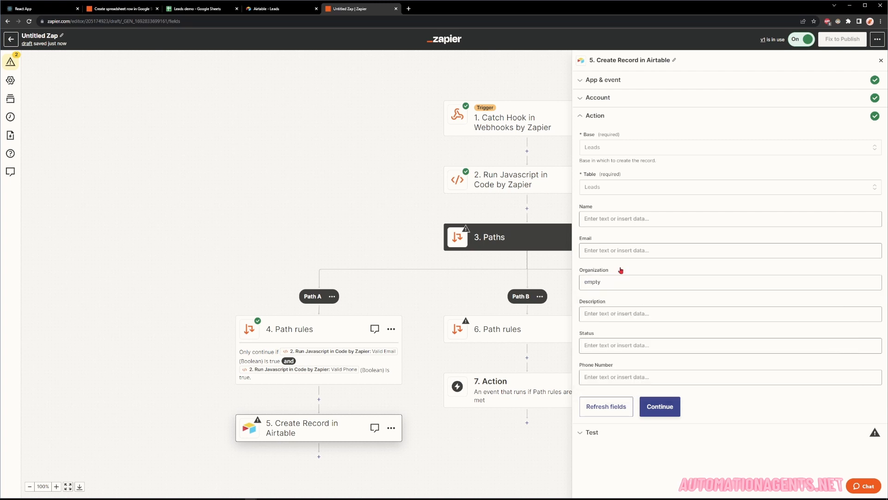
pyautogui.click(621, 314)
pyautogui.hotkey('ctrl', 'v')
pyautogui.click(635, 295)
pyautogui.click(617, 340)
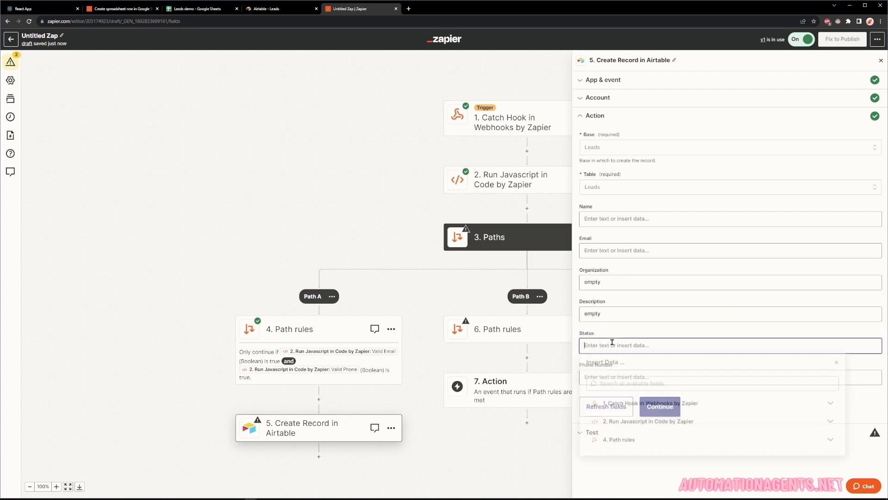
pyautogui.hotkey('ctrl', 'v')
# Map the webhook's Name, Email and Phone into Name, Email and Phone Number, then continue.
pyautogui.click(620, 219)
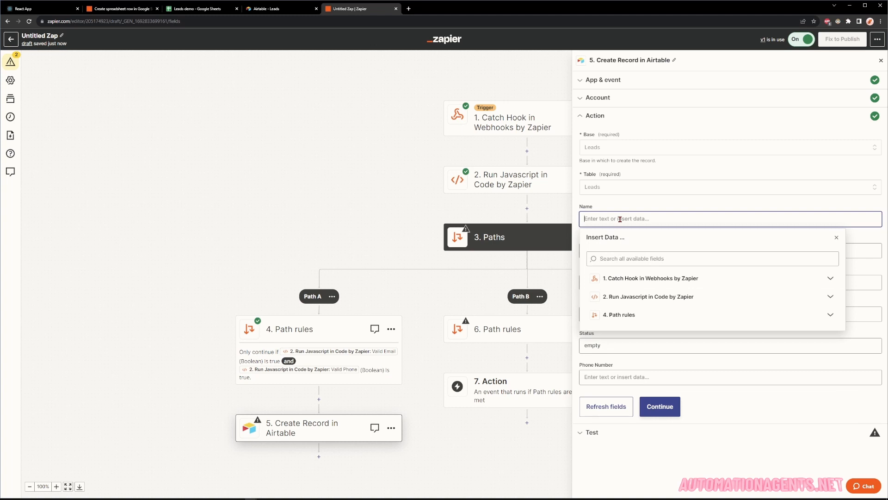
pyautogui.click(631, 280)
pyautogui.click(624, 311)
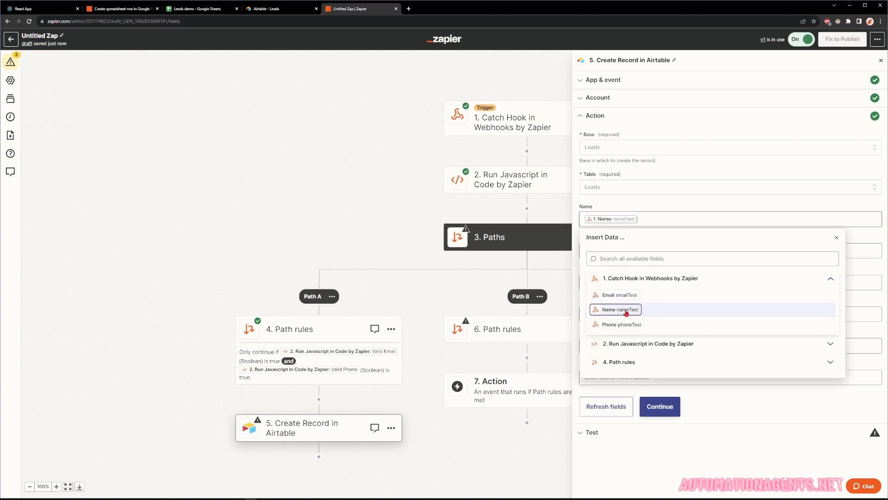
pyautogui.click(614, 254)
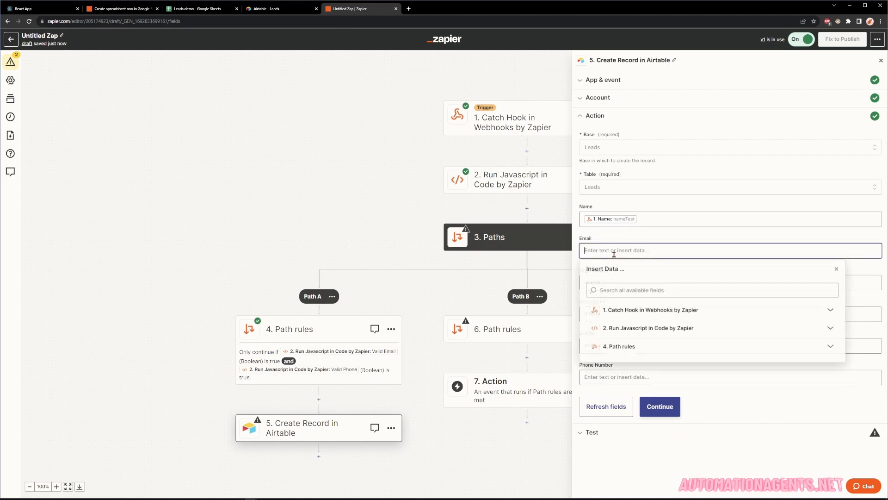
pyautogui.click(625, 311)
pyautogui.click(631, 326)
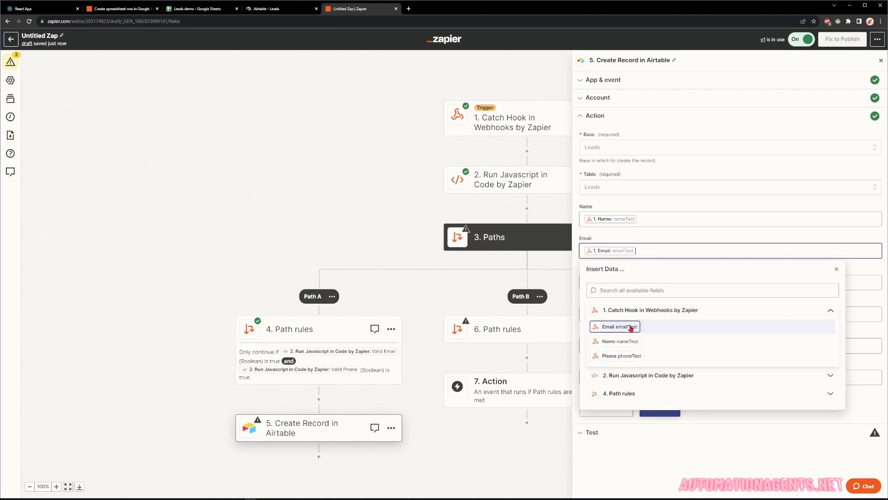
pyautogui.click(622, 376)
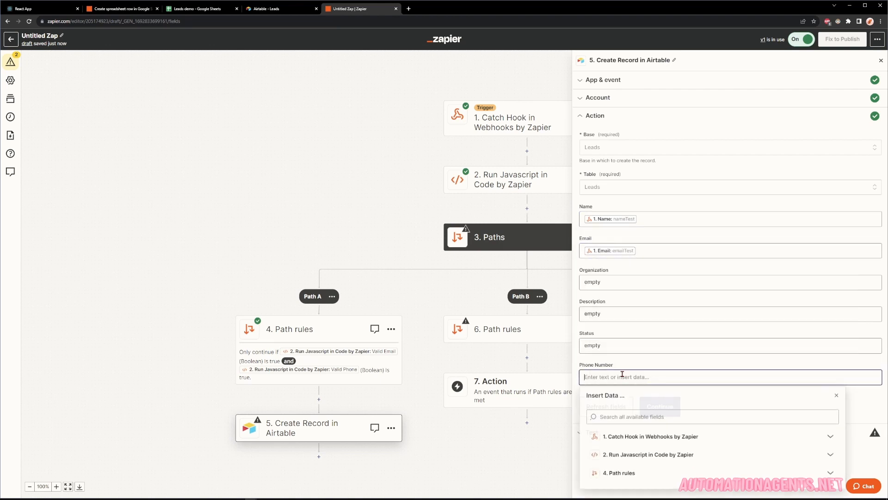
pyautogui.click(639, 443)
pyautogui.click(623, 482)
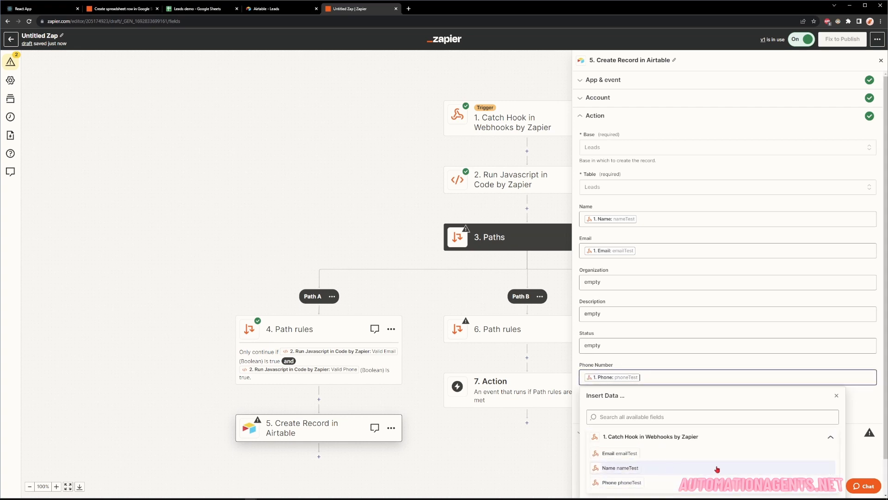
pyautogui.click(859, 406)
pyautogui.click(658, 409)
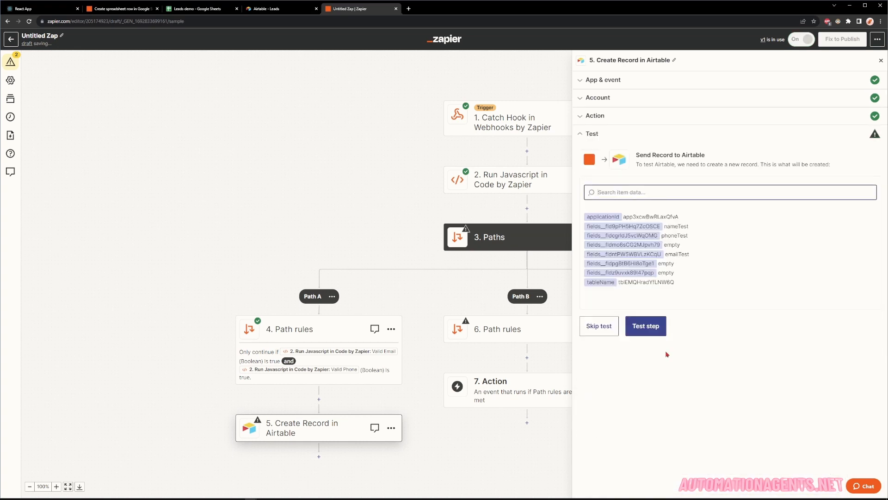
# Test the Airtable step and verify the new nameTest row's Name, Email and Organization in Leads.
pyautogui.click(648, 326)
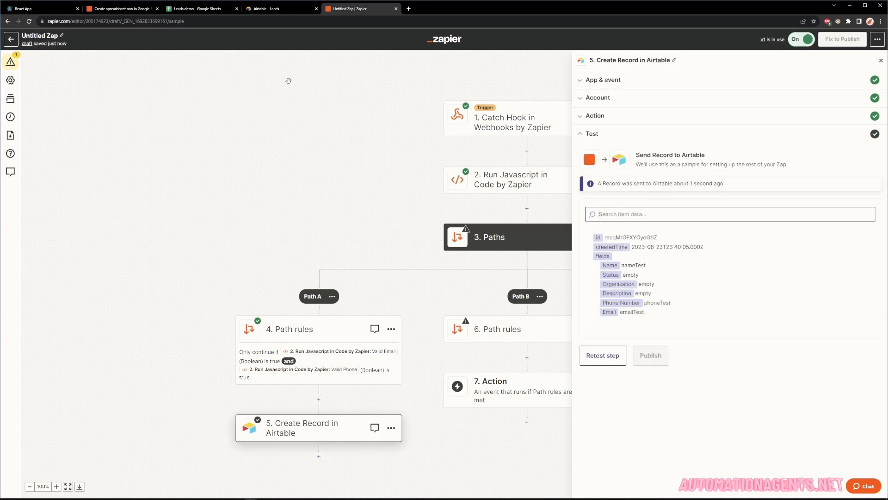
pyautogui.click(277, 9)
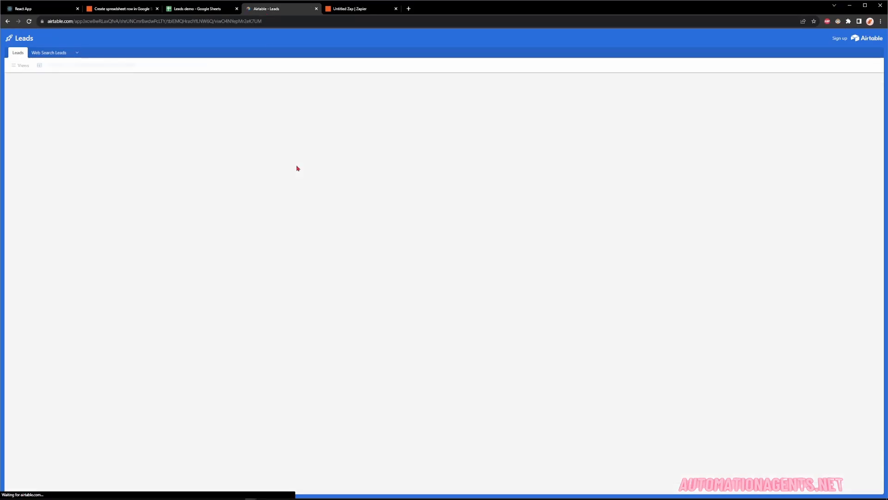
pyautogui.click(140, 114)
pyautogui.click(185, 115)
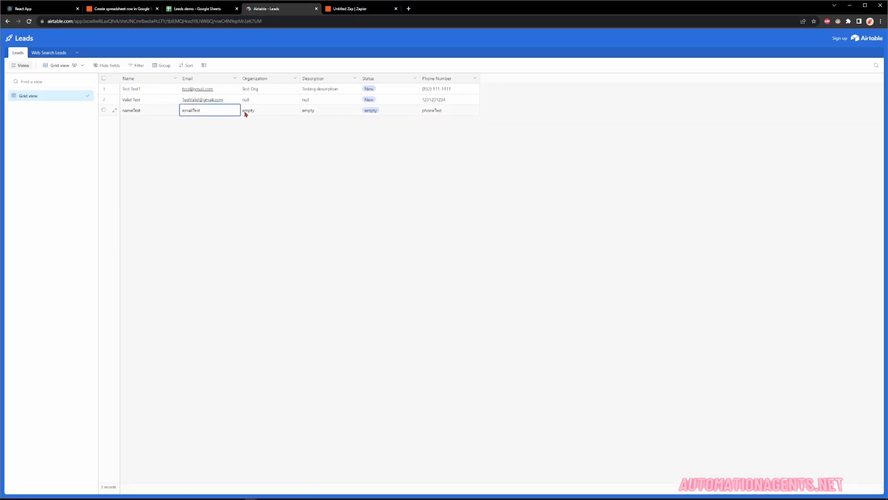
pyautogui.click(244, 113)
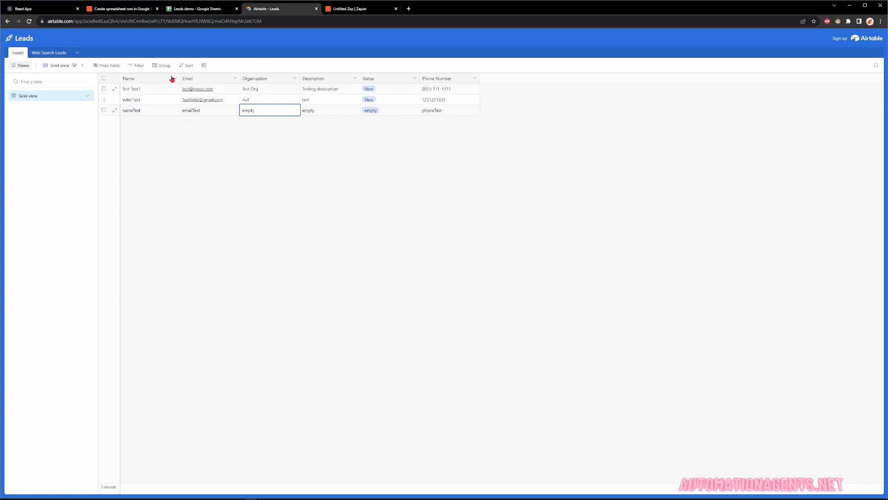
pyautogui.click(352, 9)
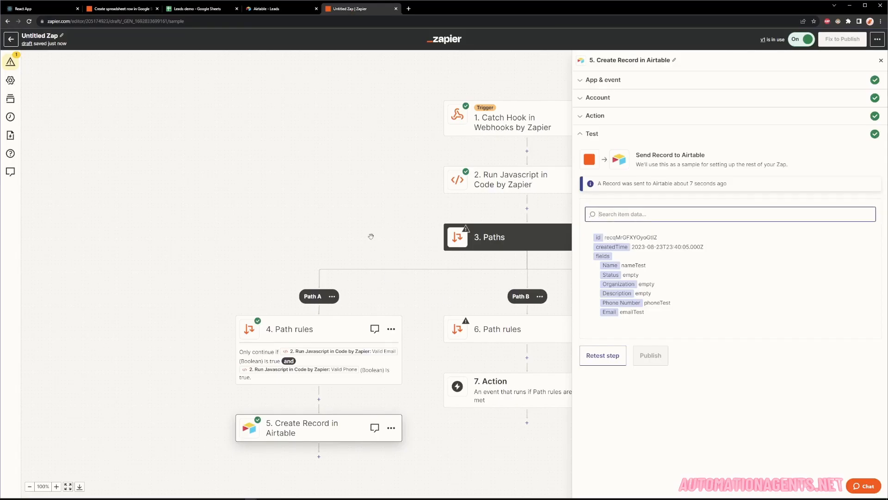
# Base Path B's first rule on Valid Email and add an OR rule on Valid Phone.
pyautogui.moveTo(371, 237); pyautogui.dragTo(242, 208)
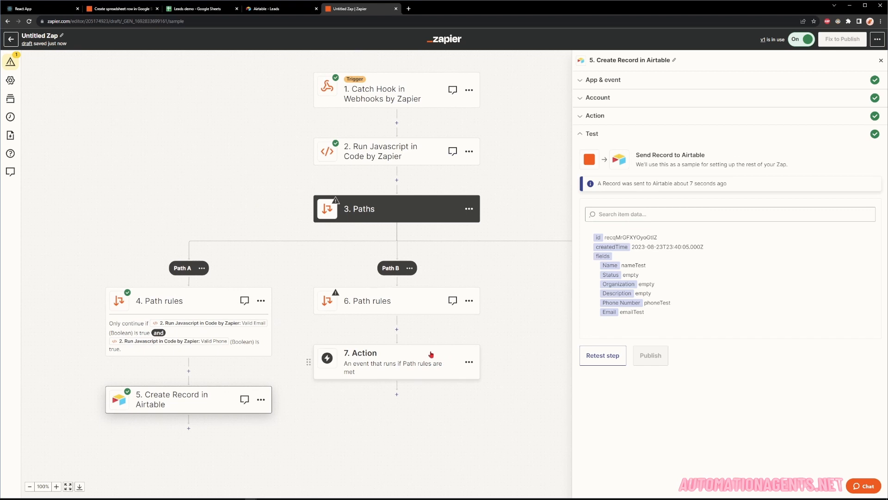
pyautogui.click(384, 308)
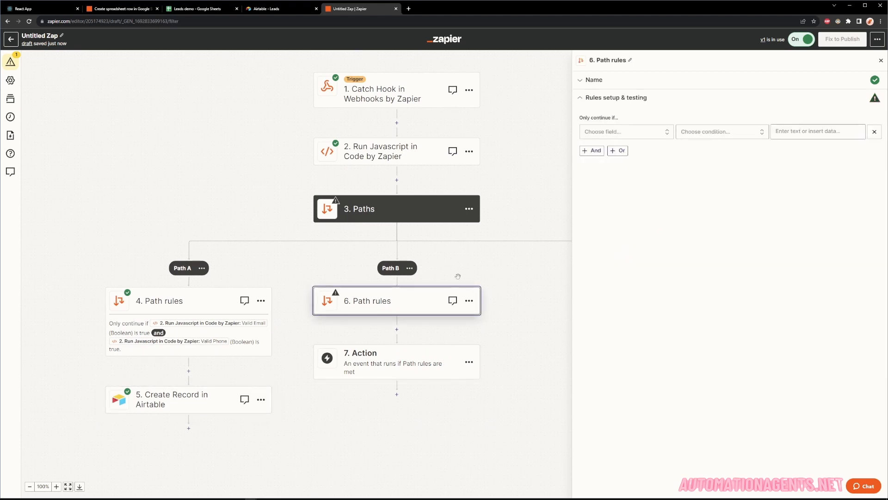
pyautogui.click(657, 137)
pyautogui.click(649, 210)
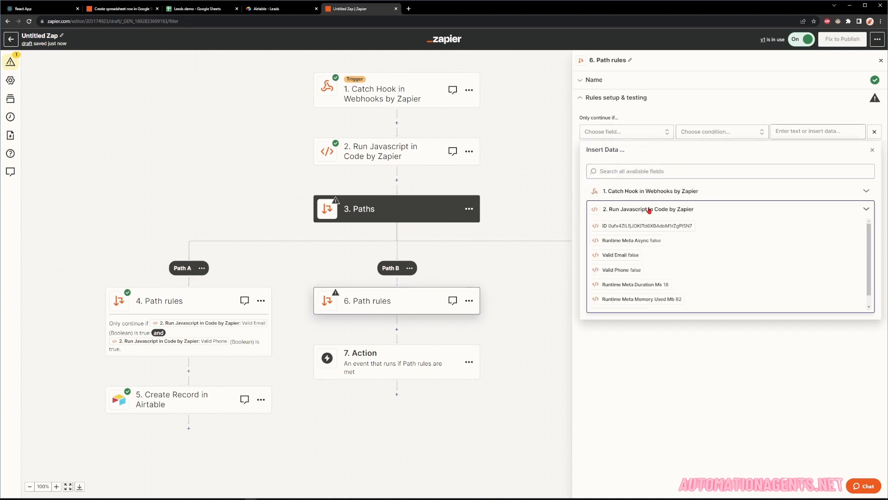
pyautogui.click(648, 254)
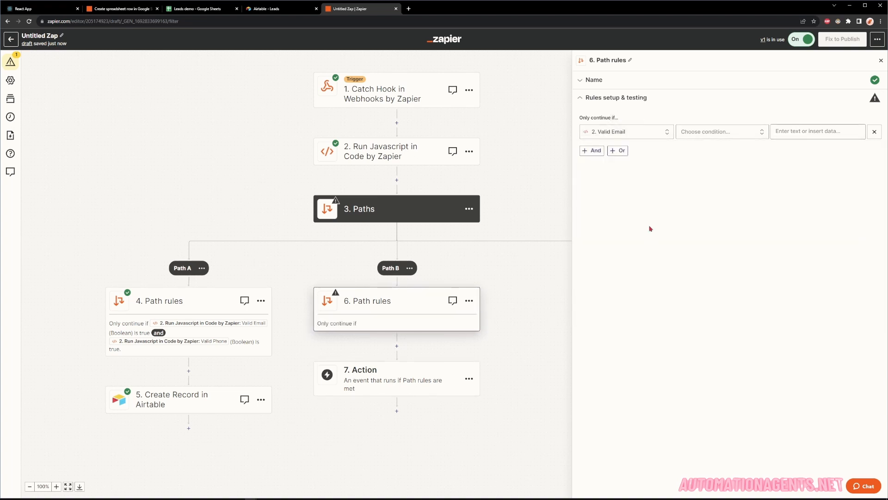
pyautogui.click(620, 151)
pyautogui.click(621, 188)
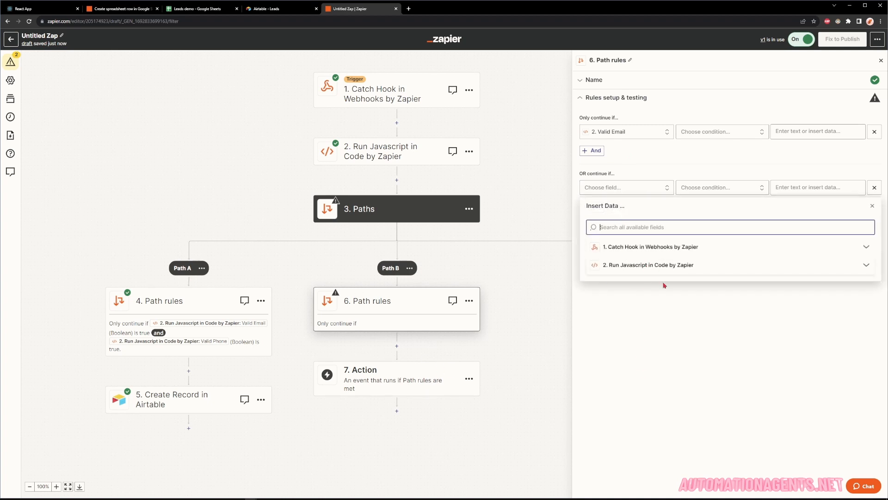
pyautogui.click(658, 267)
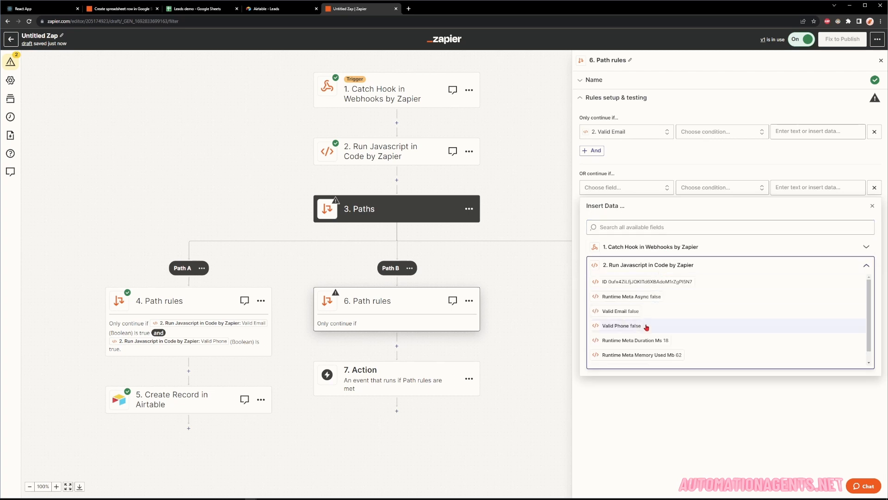
pyautogui.click(648, 327)
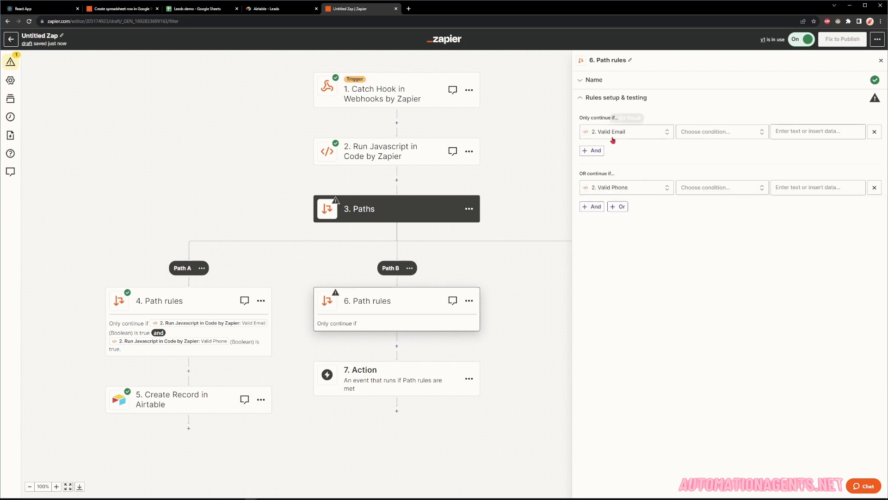
# Set both the Valid Email and Valid Phone conditions to false and test the rules.
pyautogui.click(689, 134)
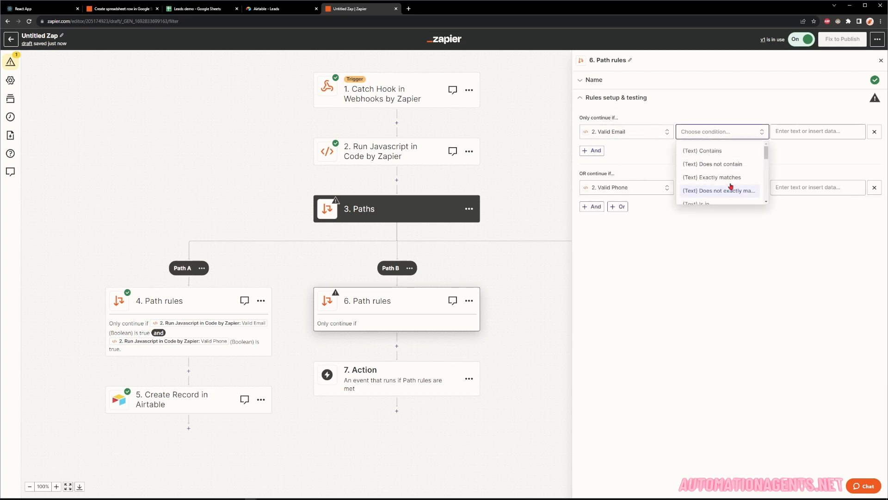
pyautogui.scroll(-3, 717, 183)
pyautogui.scroll(-5, 716, 182)
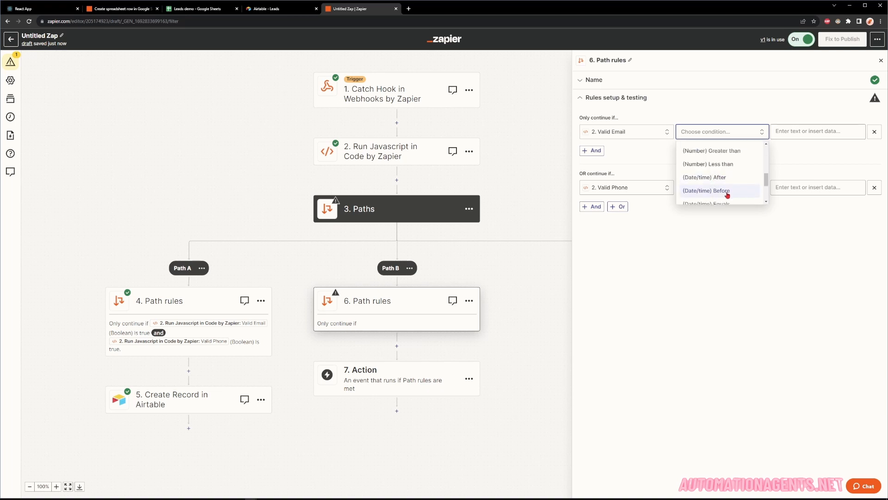
pyautogui.click(719, 198)
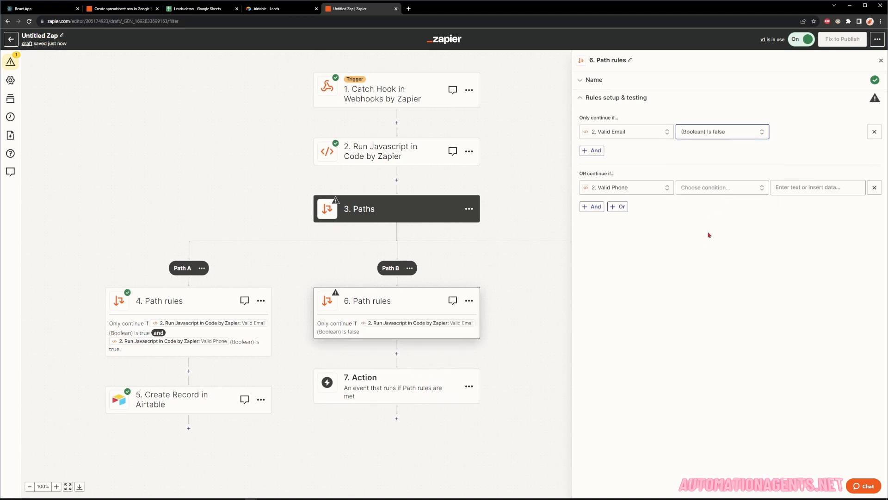
pyautogui.click(699, 187)
pyautogui.scroll(-2, 704, 231)
pyautogui.scroll(-6, 704, 235)
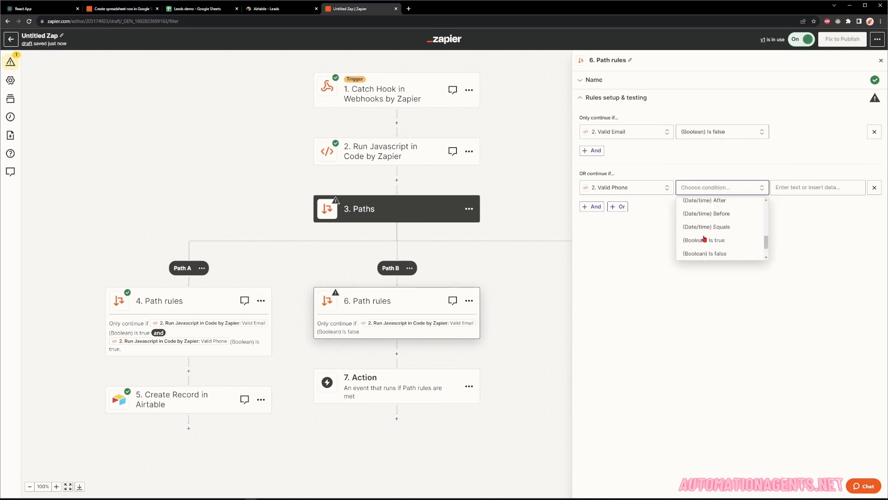
pyautogui.click(718, 255)
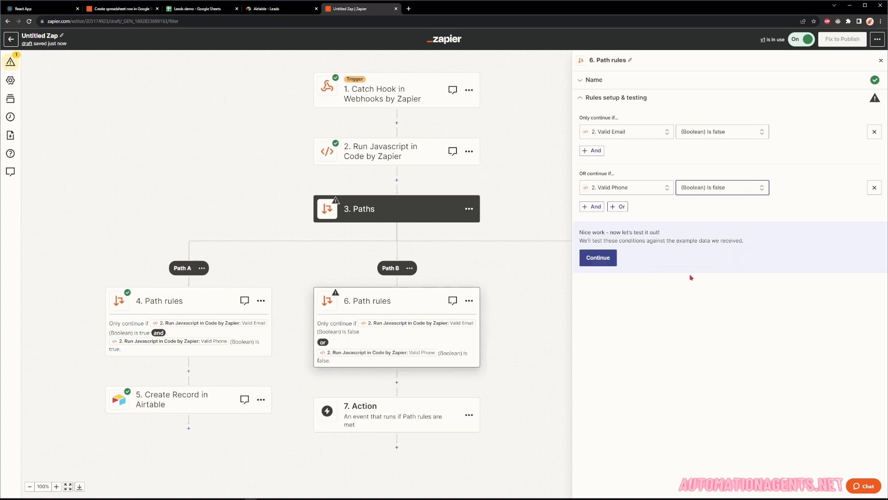
pyautogui.click(610, 258)
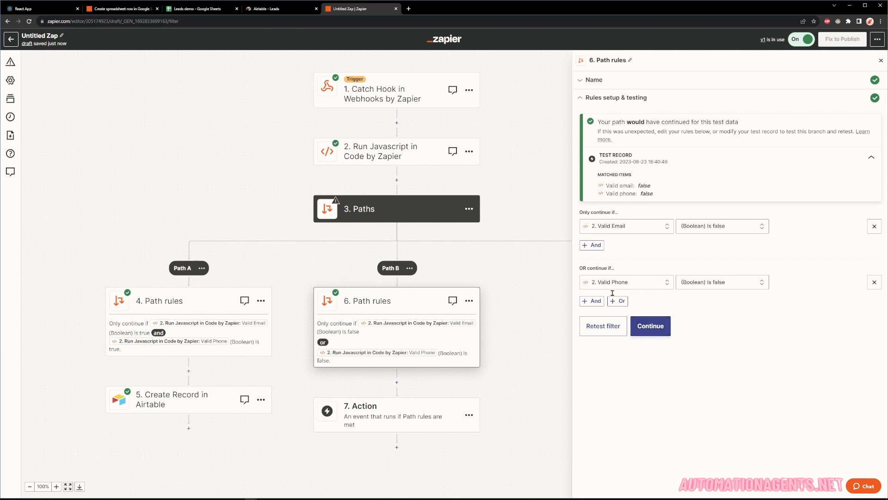
# Make Path B's action Google Sheets Create Spreadsheet Row with the connected account.
pyautogui.click(650, 326)
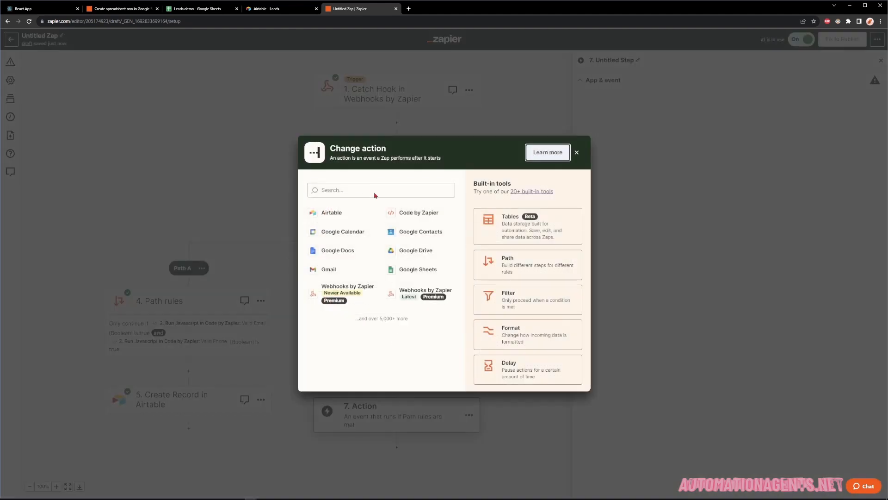
pyautogui.click(414, 269)
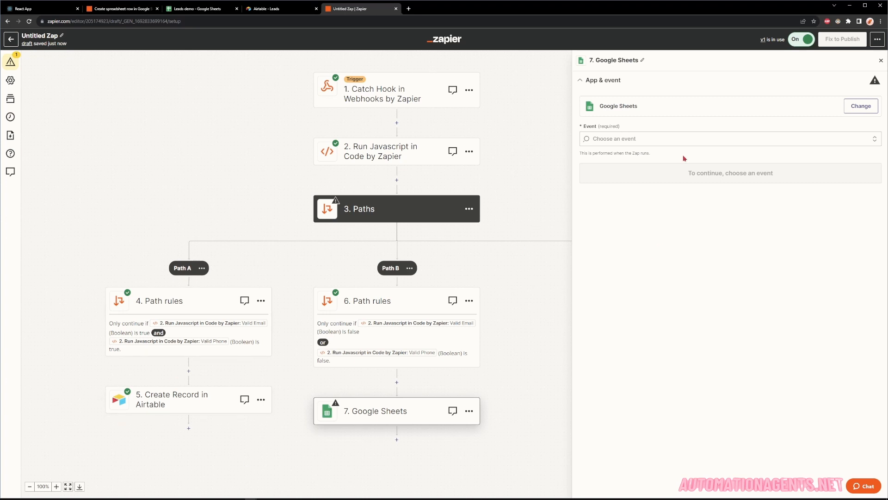
pyautogui.click(643, 140)
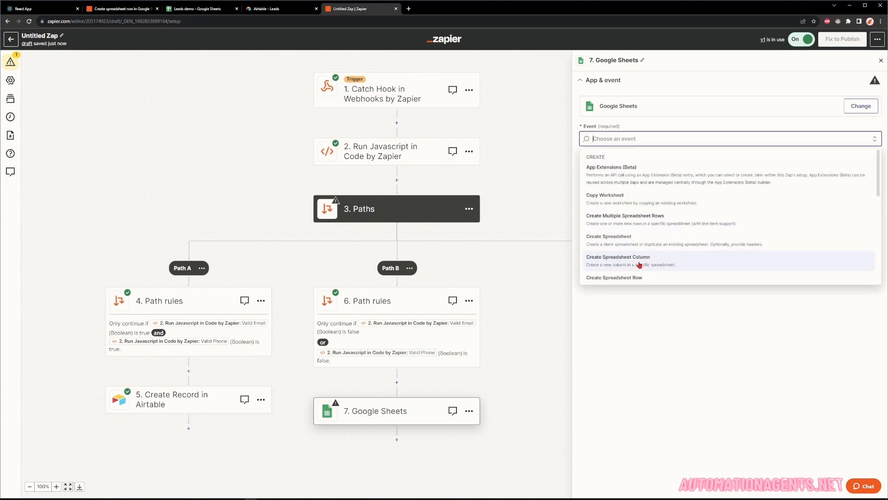
pyautogui.scroll(-1, 620, 229)
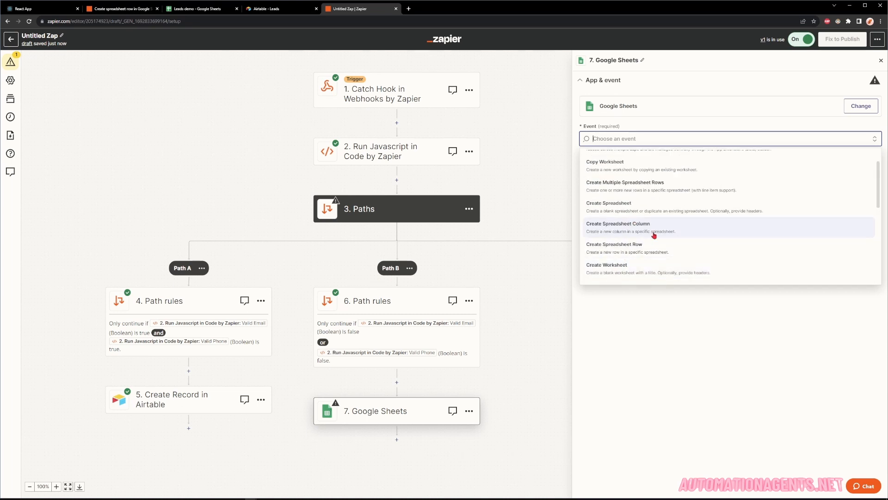
pyautogui.click(643, 245)
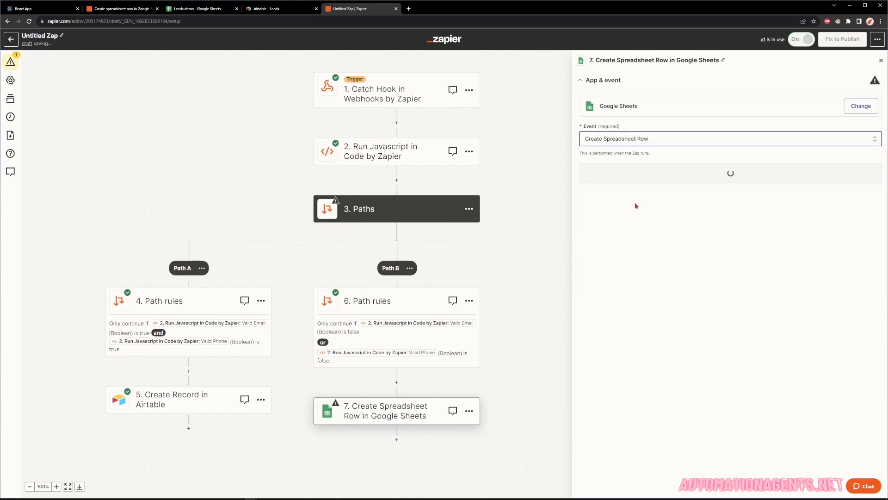
pyautogui.click(642, 175)
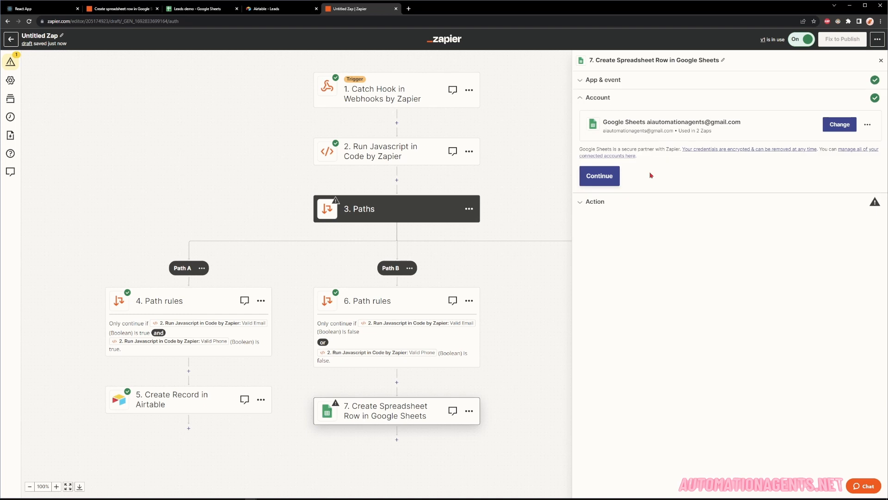
pyautogui.click(600, 175)
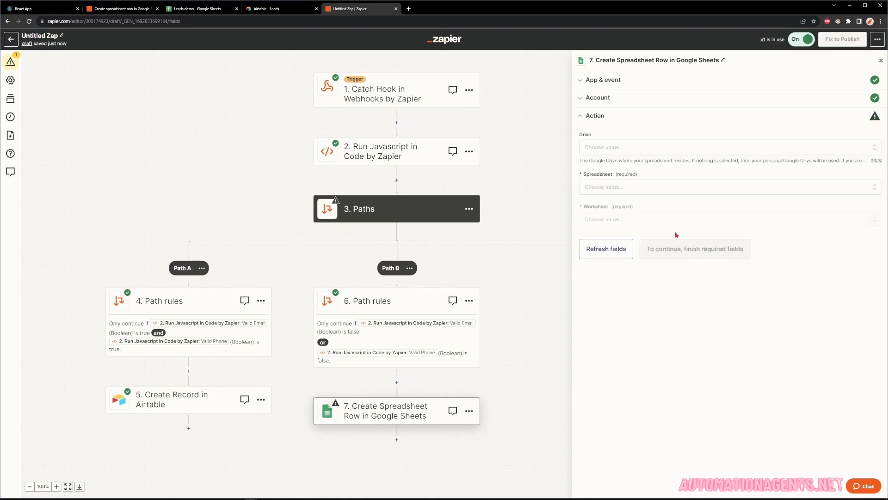
# Choose My Google Drive, the Leads demo spreadsheet and Sheet1, then view that spreadsheet.
pyautogui.click(600, 150)
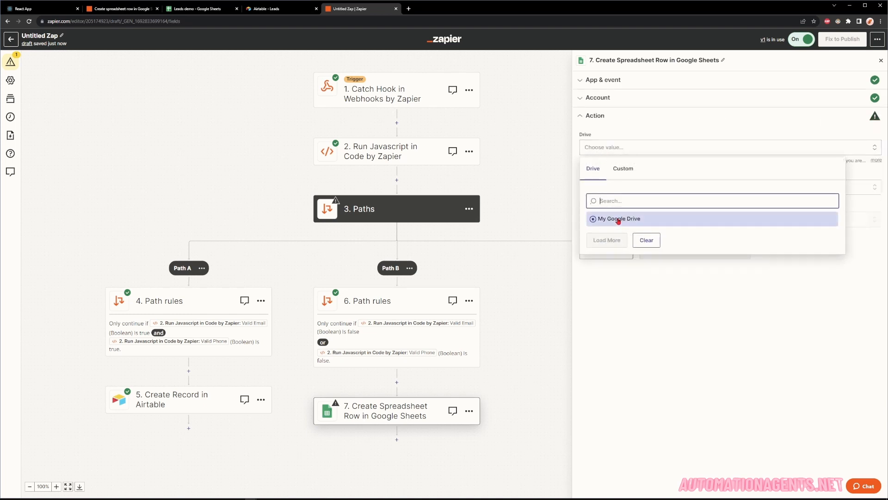
pyautogui.click(615, 218)
pyautogui.click(605, 189)
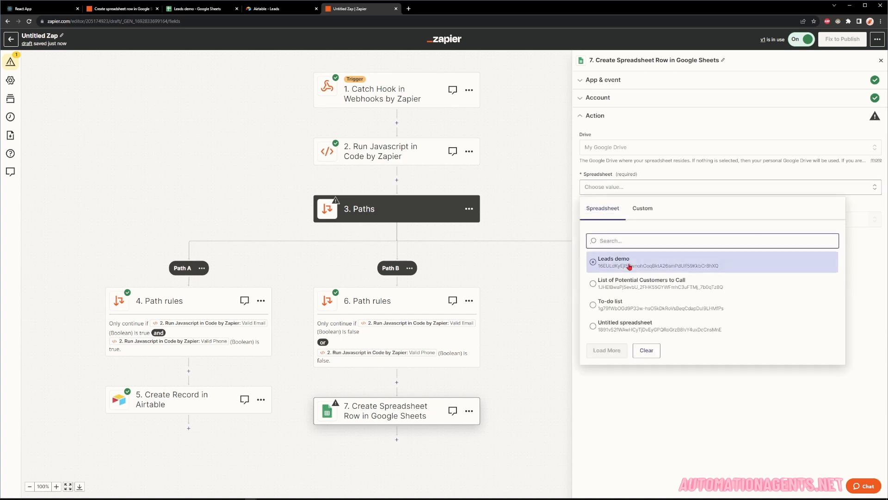
pyautogui.click(628, 265)
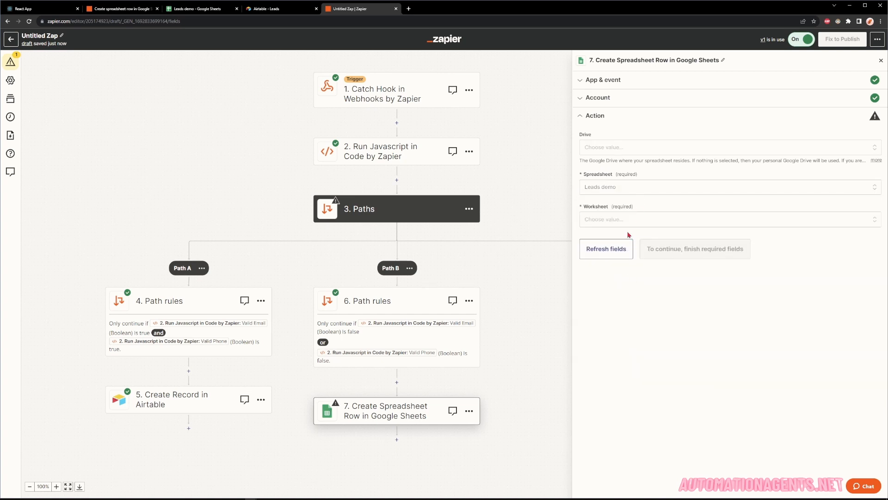
pyautogui.click(629, 219)
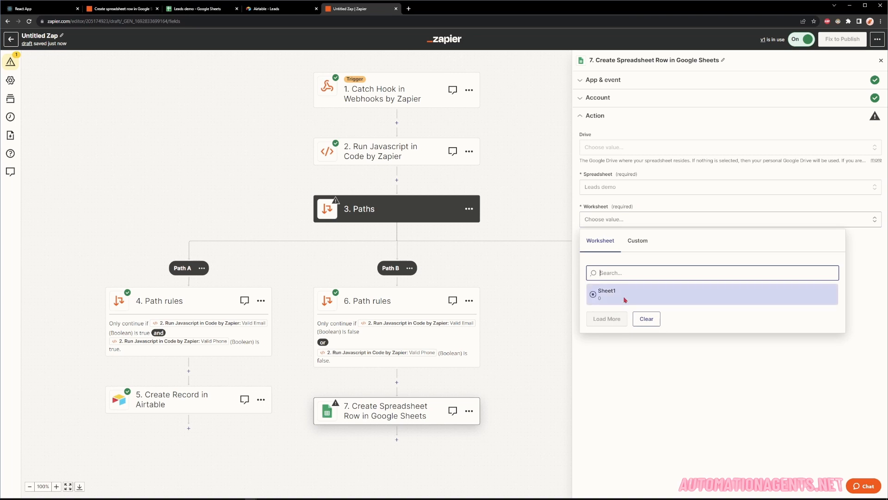
pyautogui.click(624, 300)
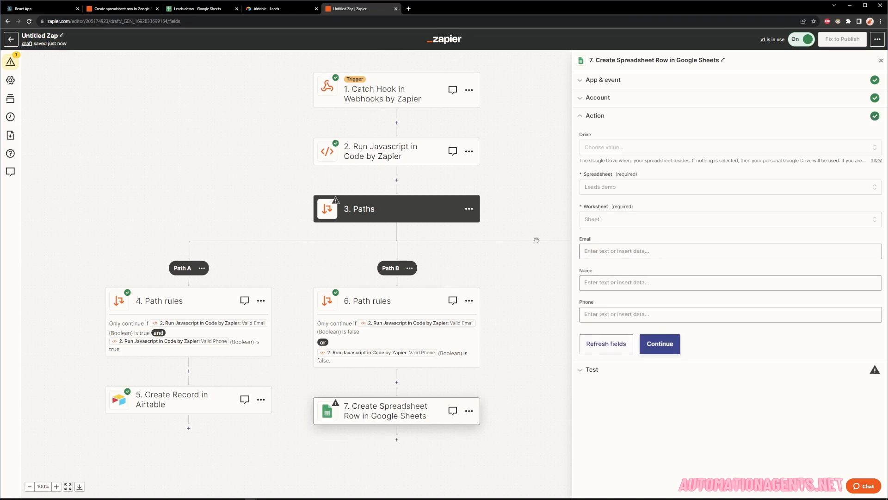
pyautogui.click(201, 11)
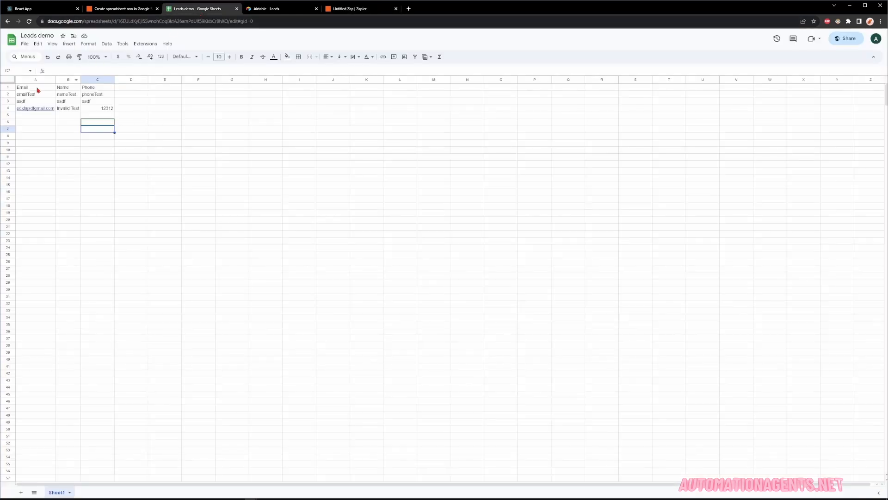
# Map the webhook's Email value into the row's Email field.
pyautogui.click(352, 10)
pyautogui.click(619, 251)
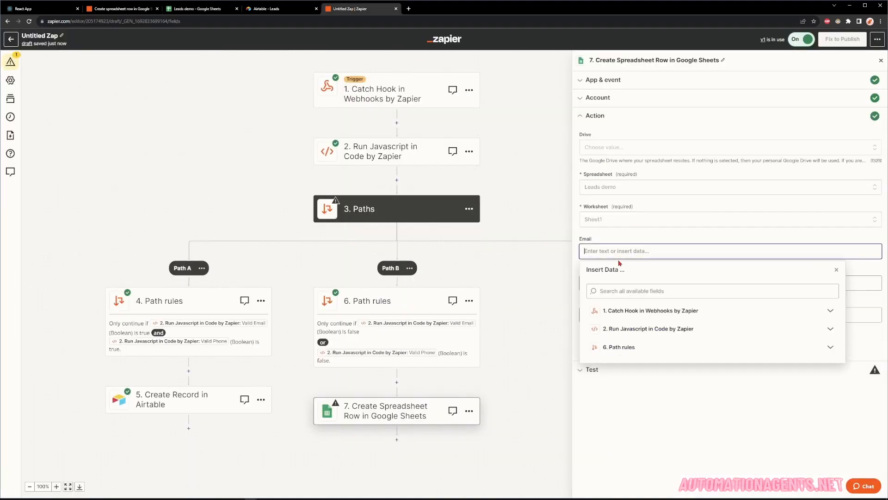
pyautogui.click(632, 313)
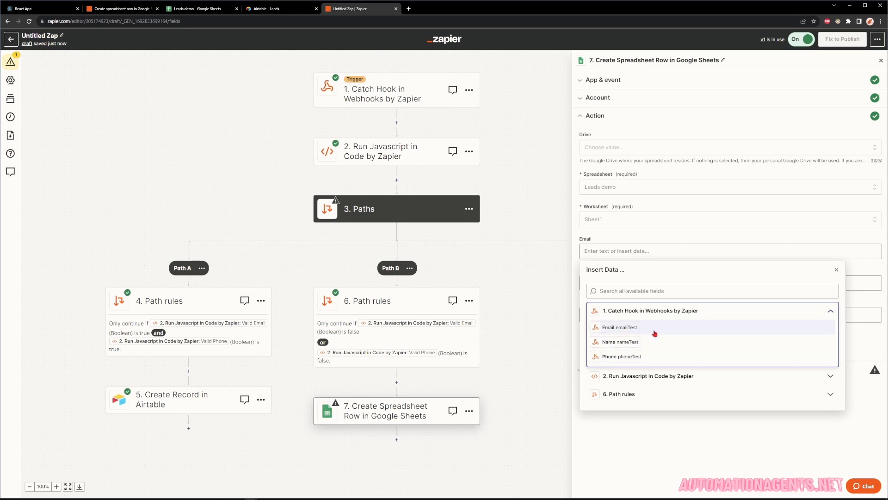
pyautogui.click(744, 469)
pyautogui.click(628, 283)
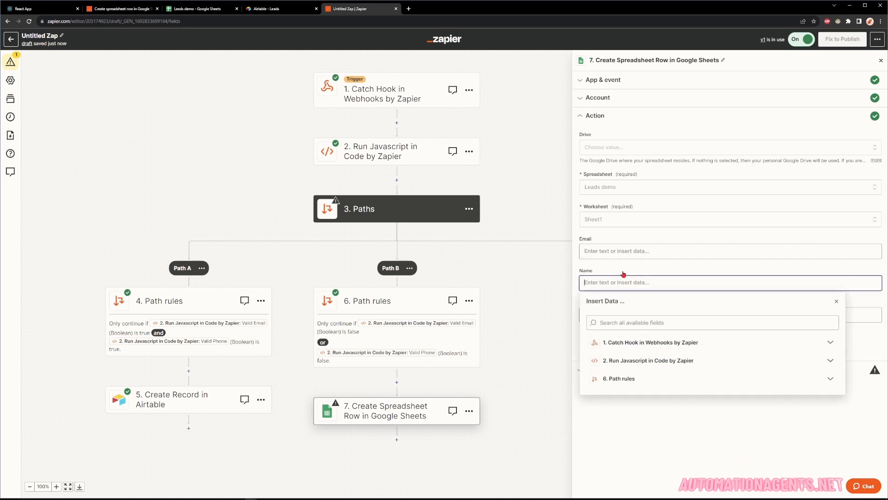
pyautogui.click(630, 251)
pyautogui.click(639, 330)
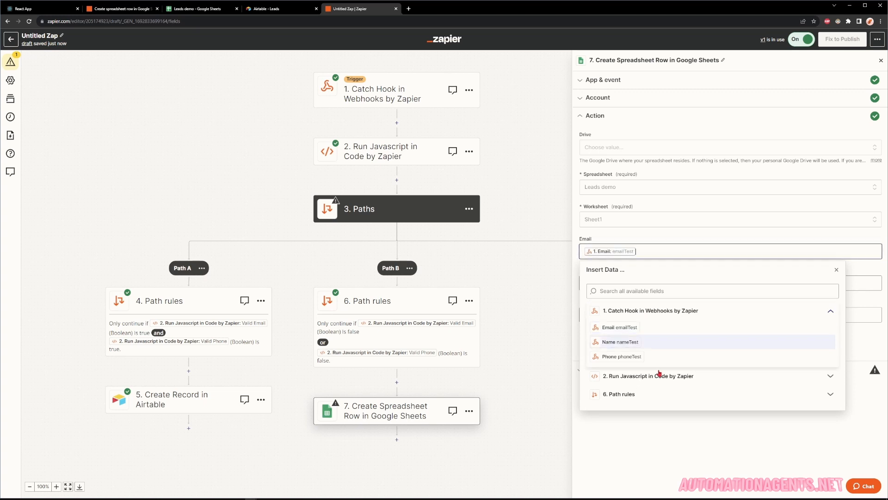
# Map the webhook's Name and Phone values into the Name and Phone fields, then continue.
pyautogui.click(657, 429)
pyautogui.click(624, 285)
pyautogui.click(668, 347)
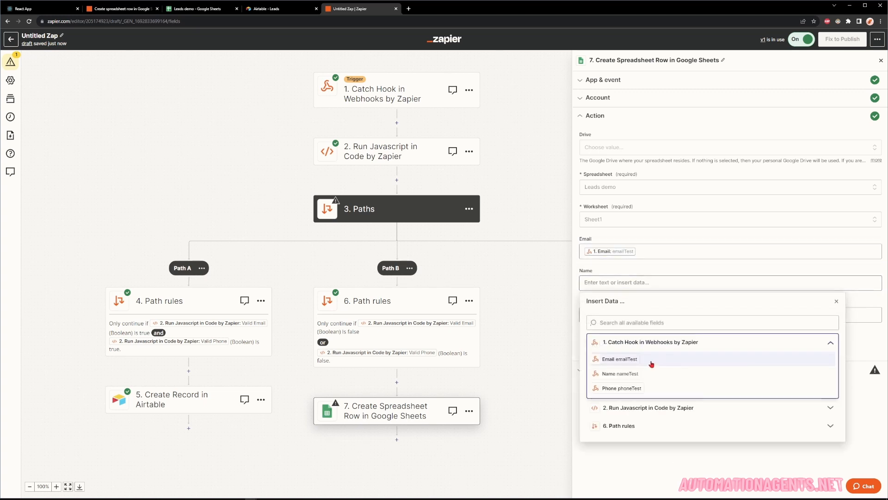
pyautogui.click(650, 346)
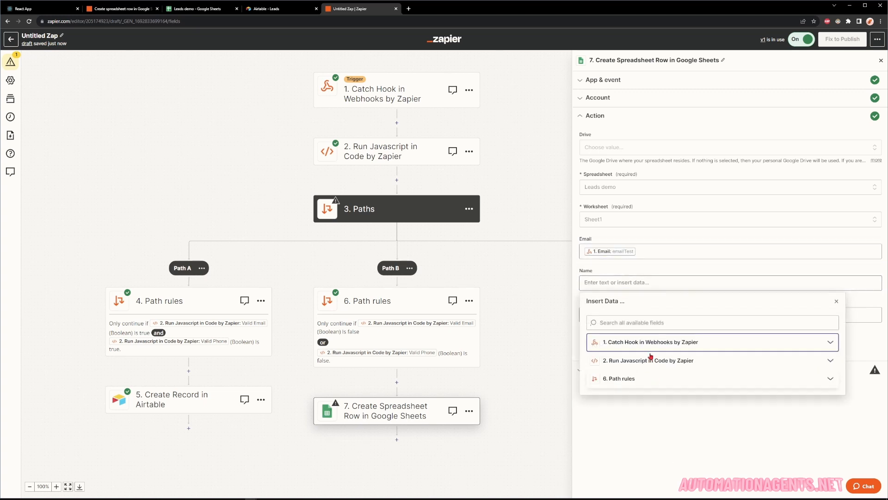
pyautogui.click(646, 348)
pyautogui.click(641, 375)
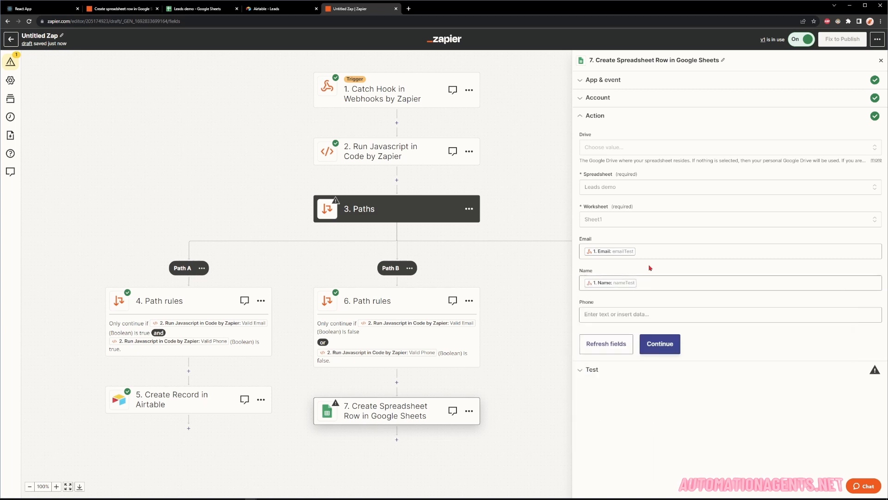
pyautogui.click(622, 315)
pyautogui.click(642, 373)
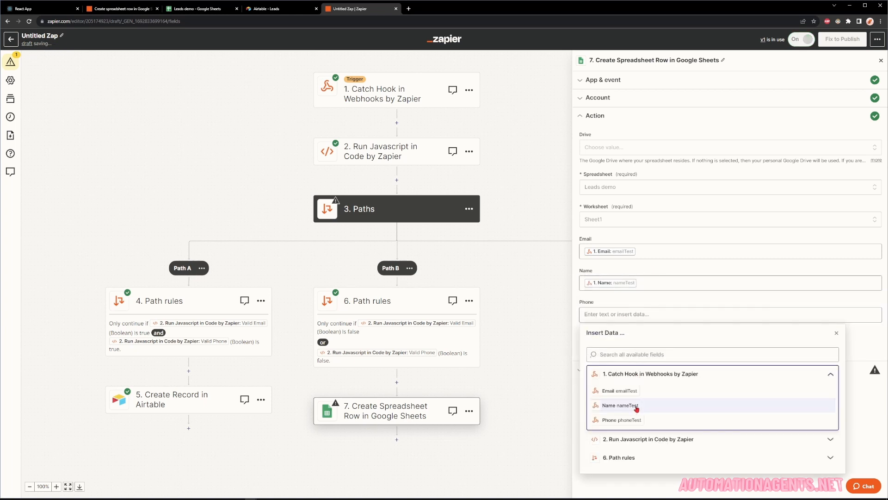
pyautogui.click(657, 419)
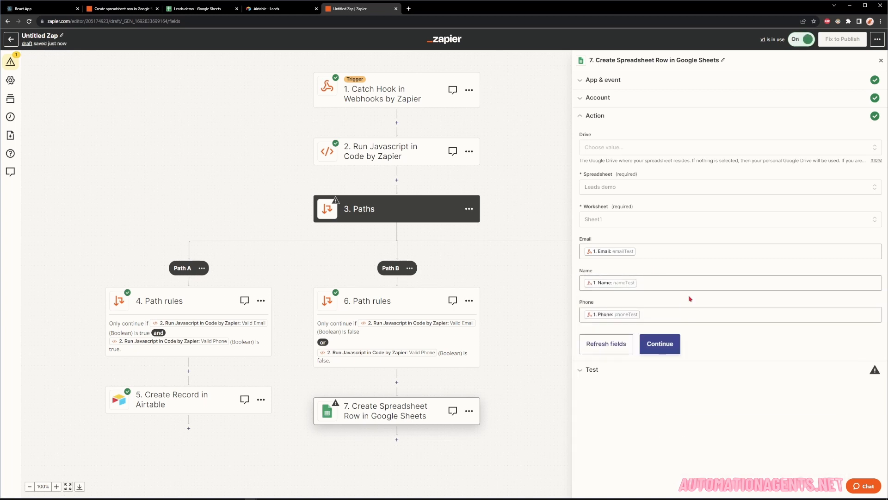
pyautogui.click(669, 347)
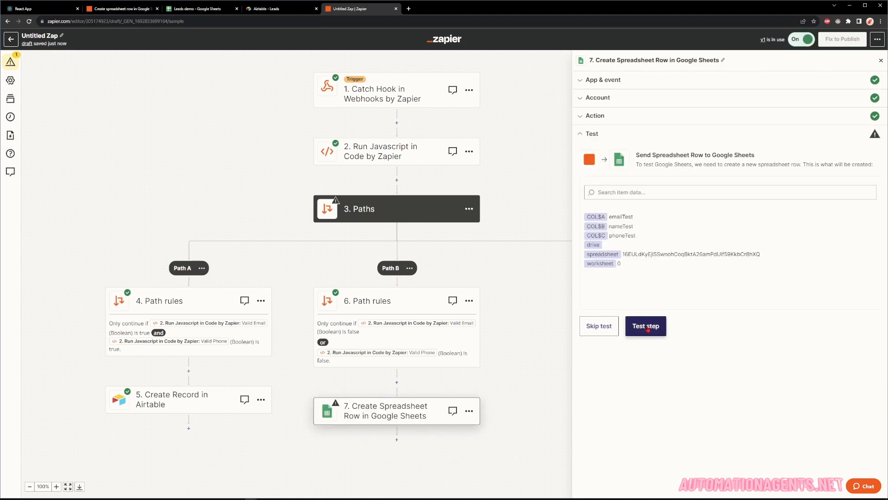
# Test step 7 and check the emailTest, nameTest, phoneTest row in Leads demo, then view the published zap.
pyautogui.click(648, 327)
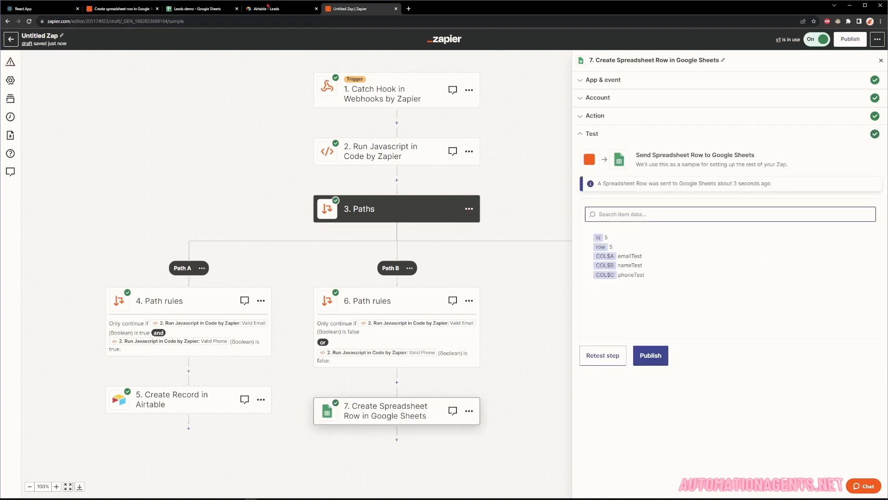
pyautogui.click(203, 9)
pyautogui.click(31, 122)
pyautogui.click(38, 117)
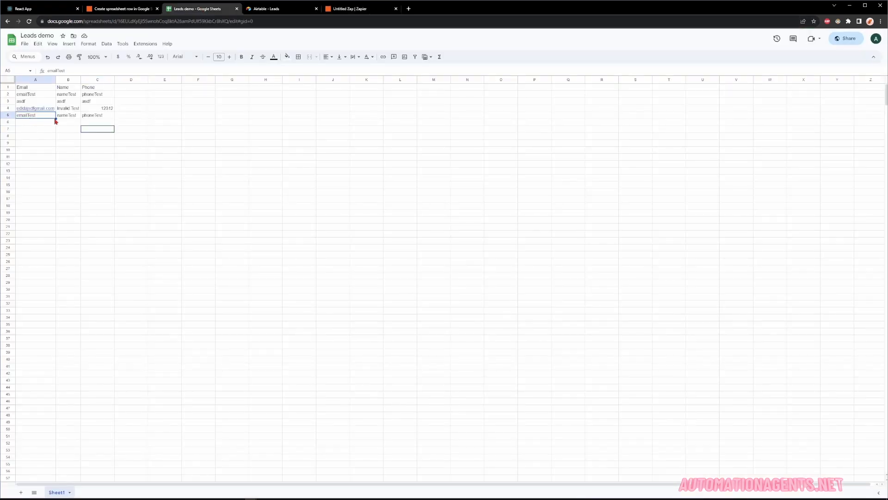
pyautogui.click(62, 122)
pyautogui.click(91, 121)
pyautogui.click(112, 10)
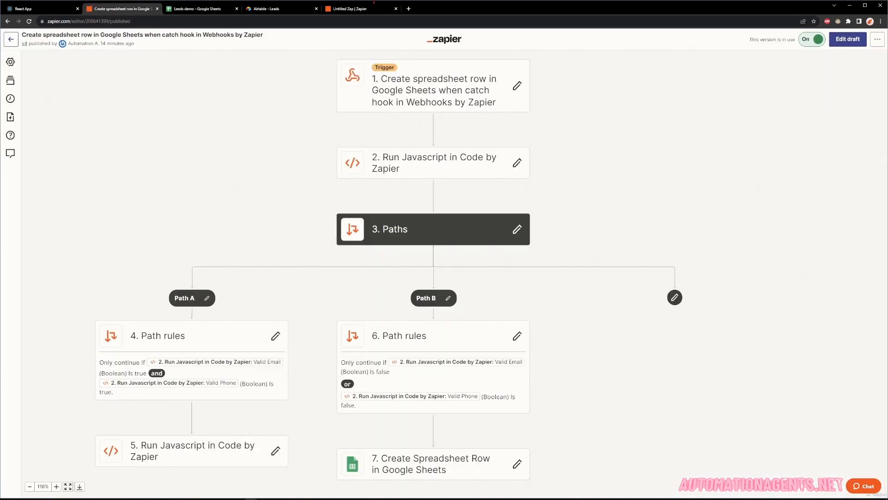
# Publish the draft Zap as version 'Testing Demo' and select its webhook URL.
pyautogui.click(366, 9)
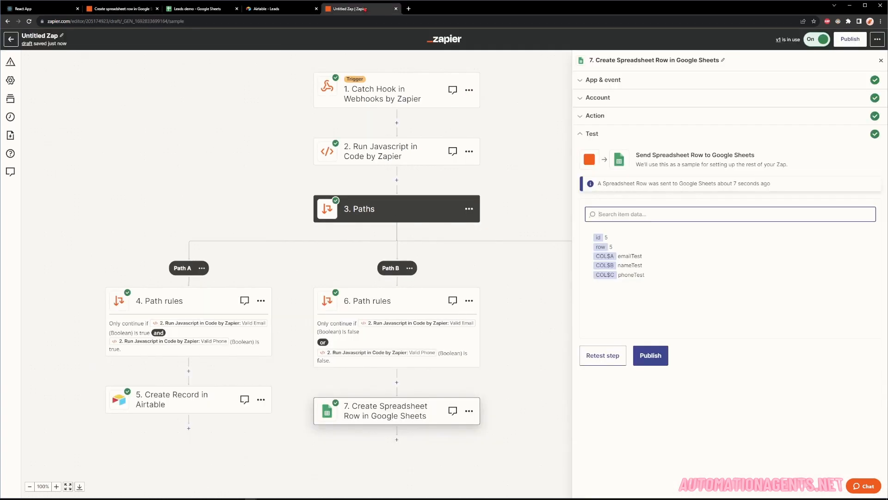
pyautogui.click(843, 40)
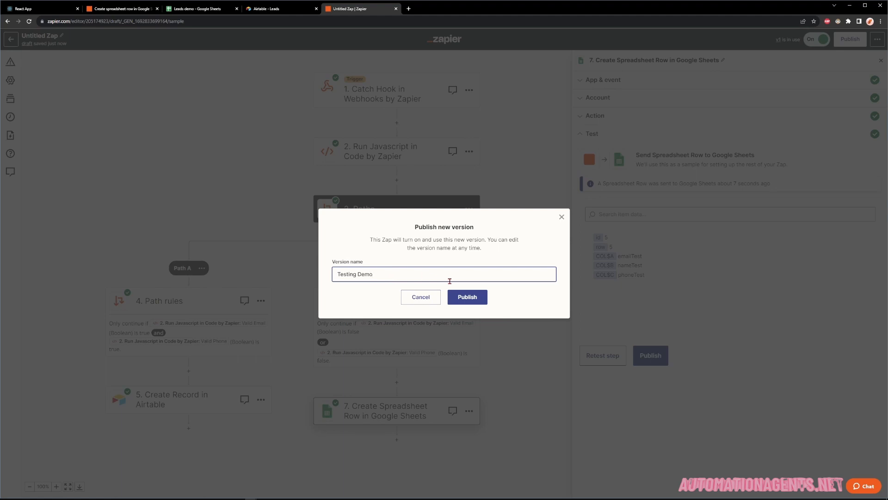
pyautogui.click(468, 297)
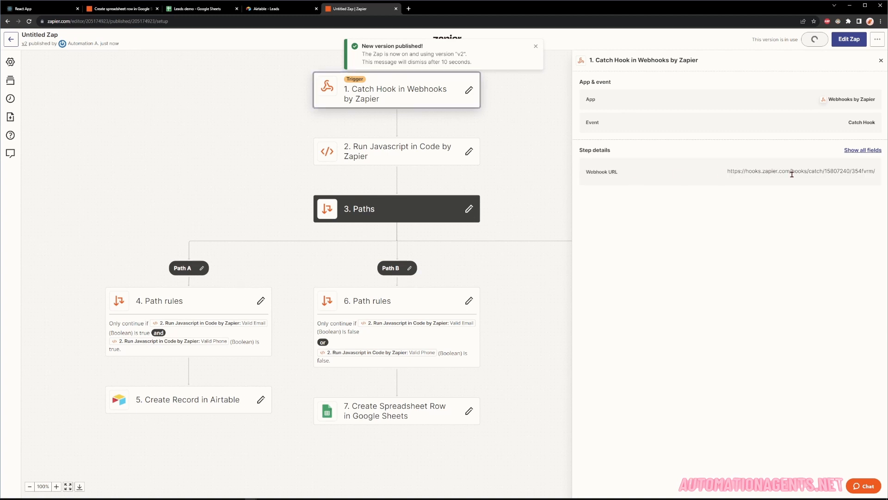
pyautogui.tripleClick(758, 172)
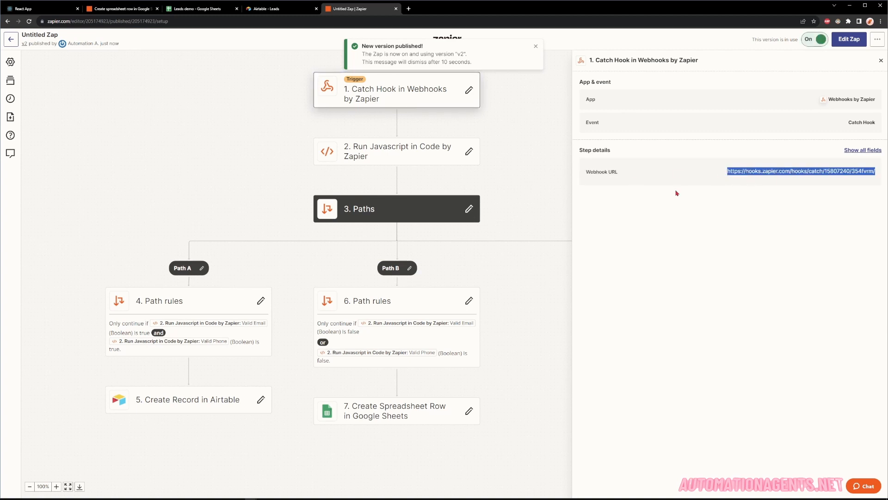